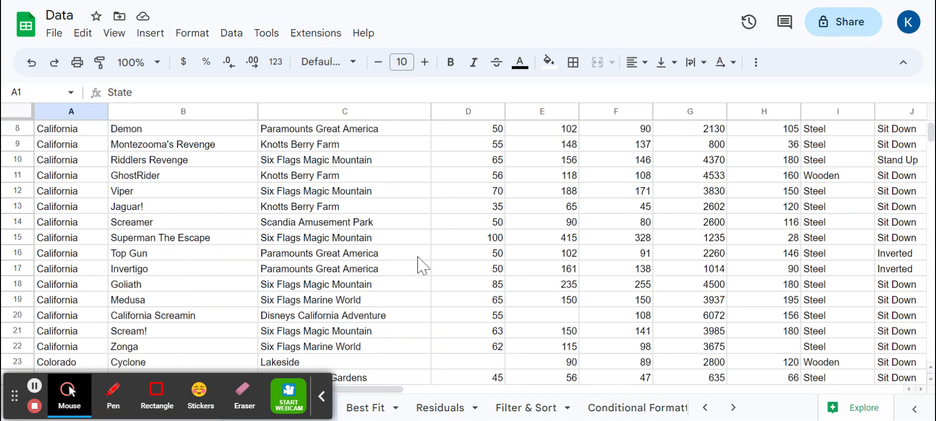
# Enter a COUNT formula over the Top_Speed values D2:D158 in cell B162 and decline the suggested autofill.
pyautogui.scroll(-20, 427, 262)
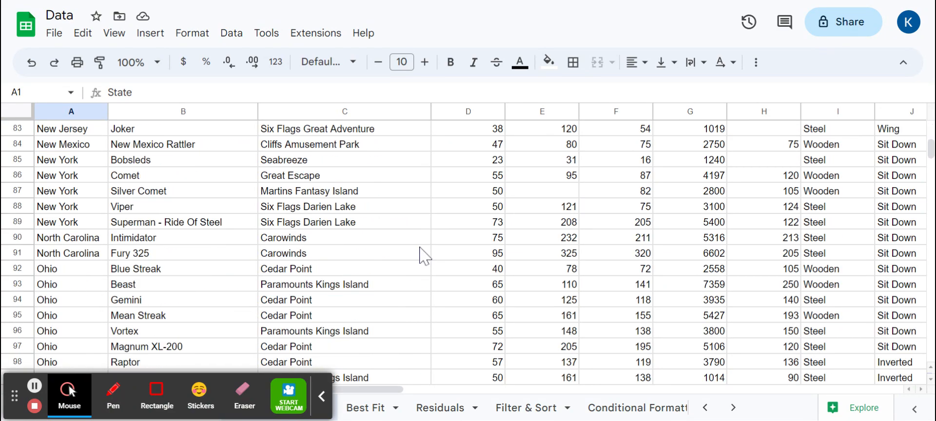
pyautogui.scroll(2, 411, 255)
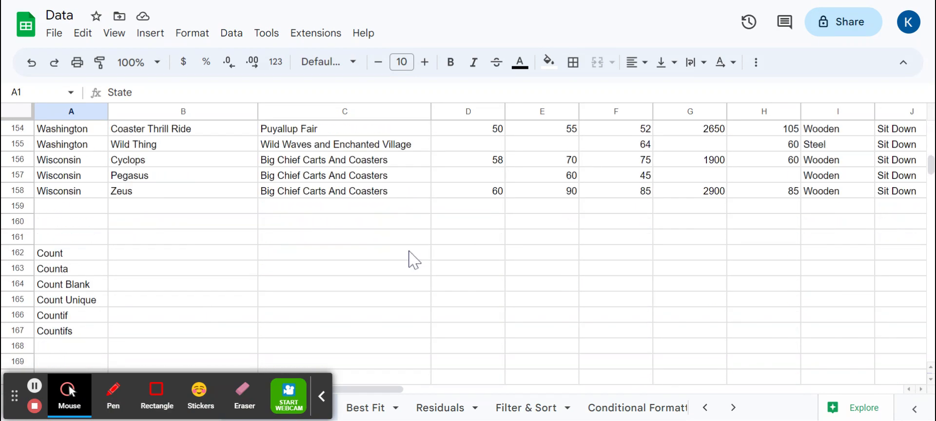
pyautogui.scroll(-1, 409, 265)
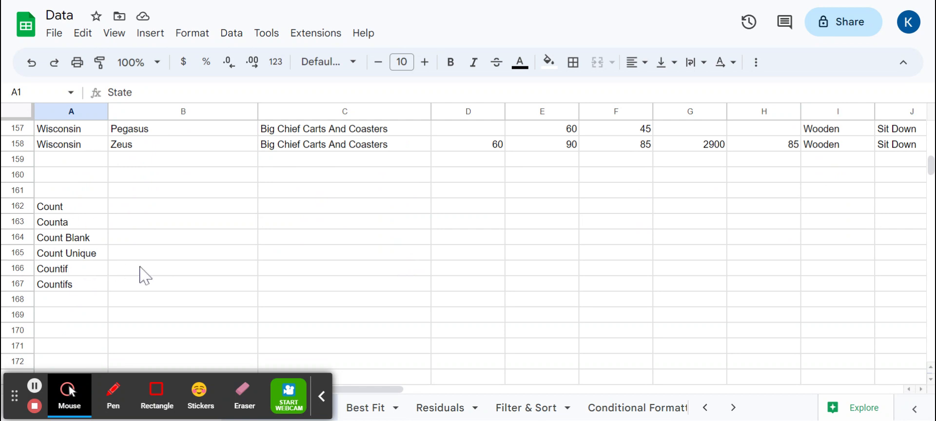
pyautogui.click(121, 209)
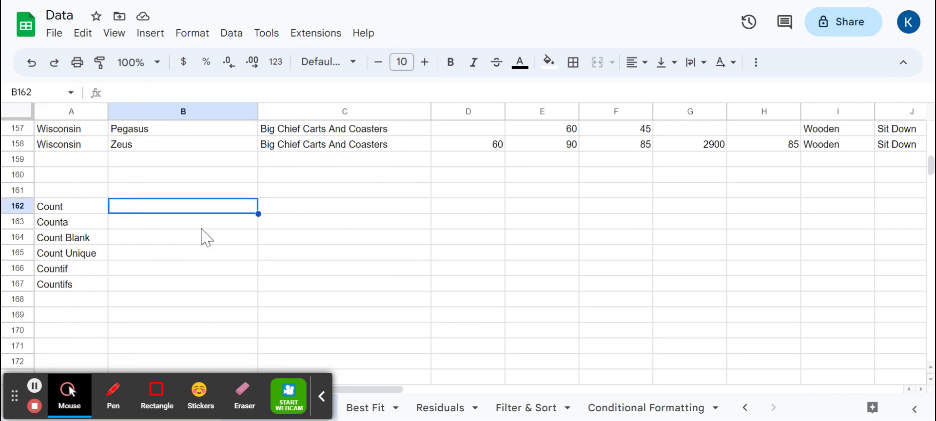
pyautogui.write('=count')
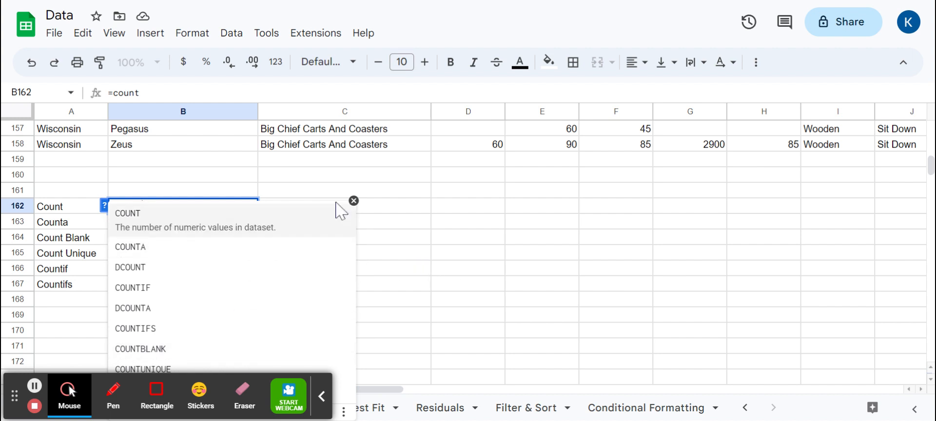
pyautogui.click(354, 201)
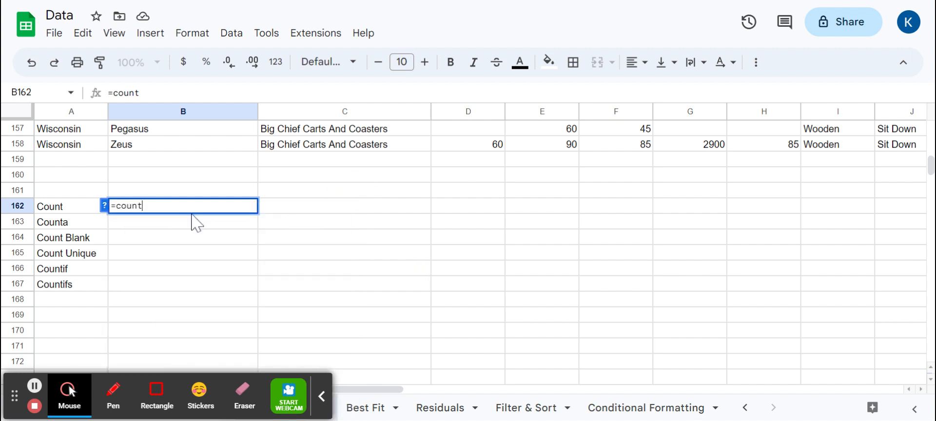
pyautogui.write('(')
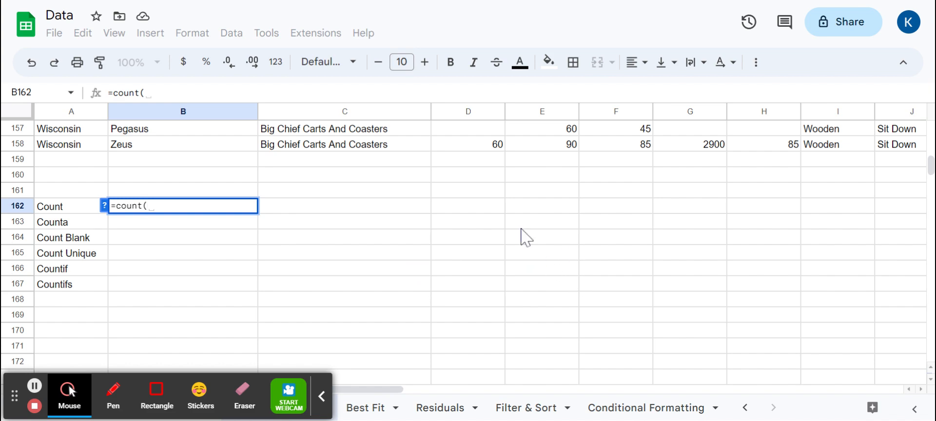
pyautogui.scroll(2, 498, 254)
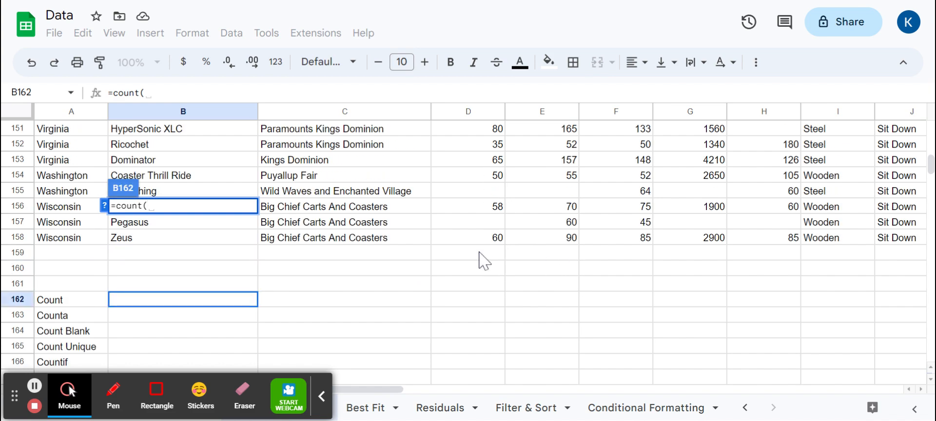
pyautogui.moveTo(481, 238); pyautogui.dragTo(498, 146)
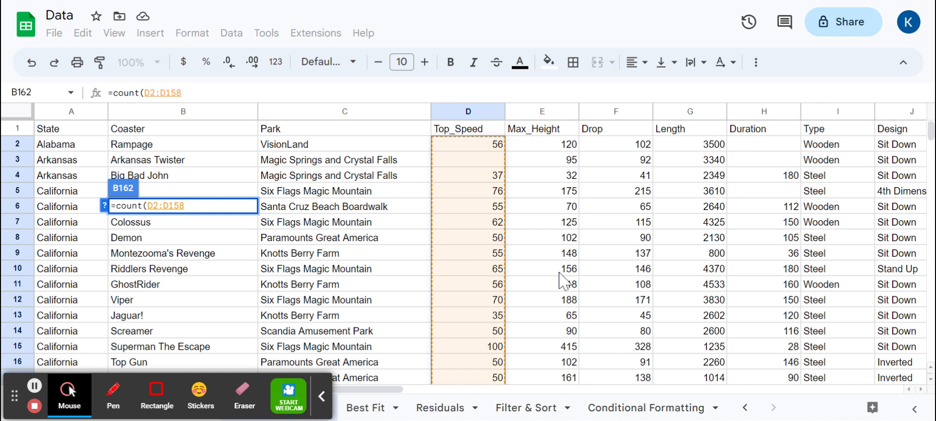
pyautogui.press('Return')
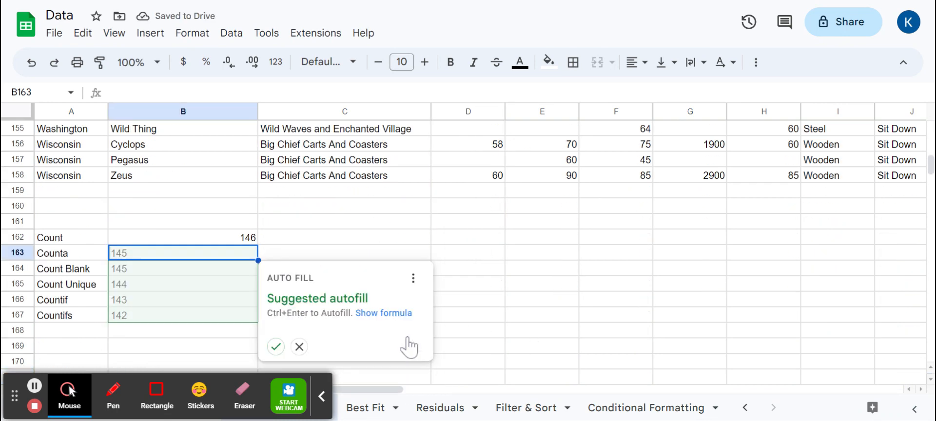
pyautogui.click(299, 347)
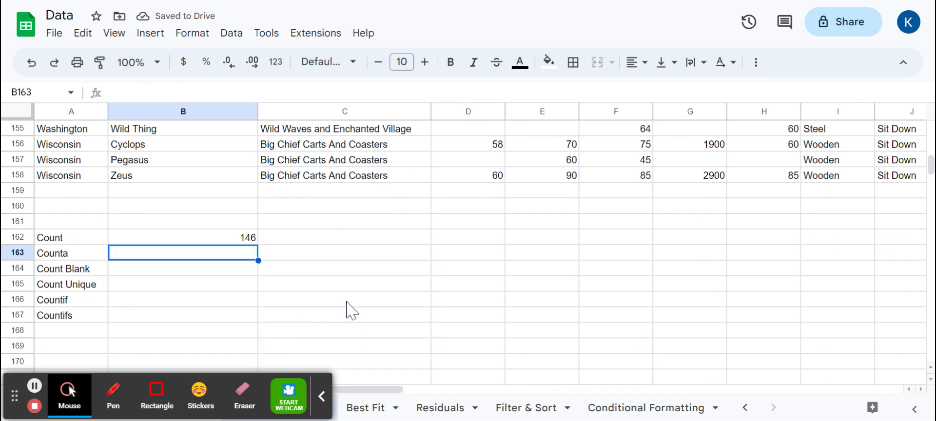
# Replace the range in the COUNT formula in B162 with the Type values I2:I158.
pyautogui.scroll(1, 345, 310)
pyautogui.click(275, 288)
pyautogui.click(207, 285)
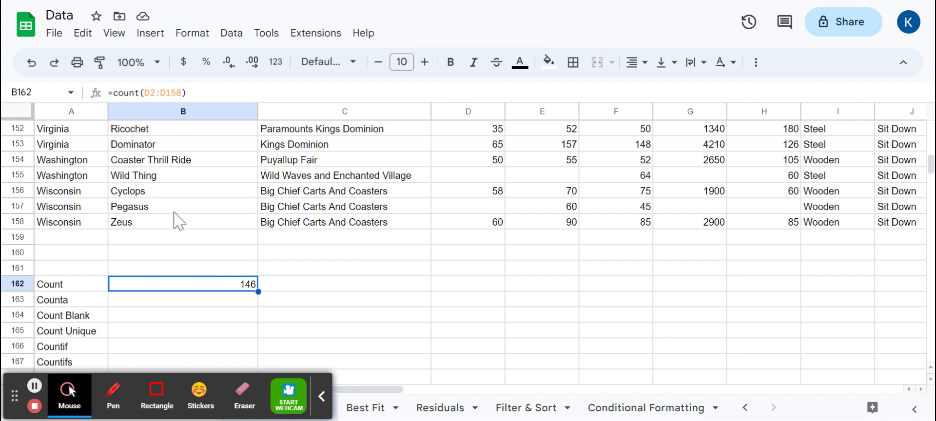
pyautogui.moveTo(145, 92); pyautogui.dragTo(184, 93)
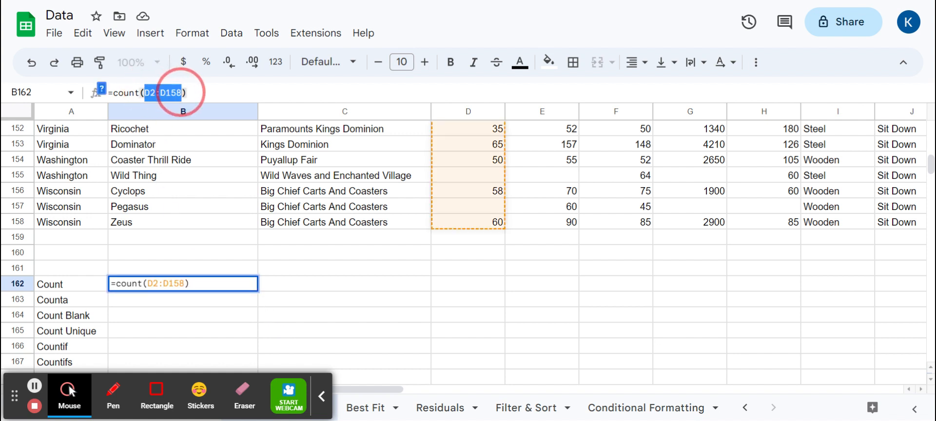
pyautogui.press('BackSpace')
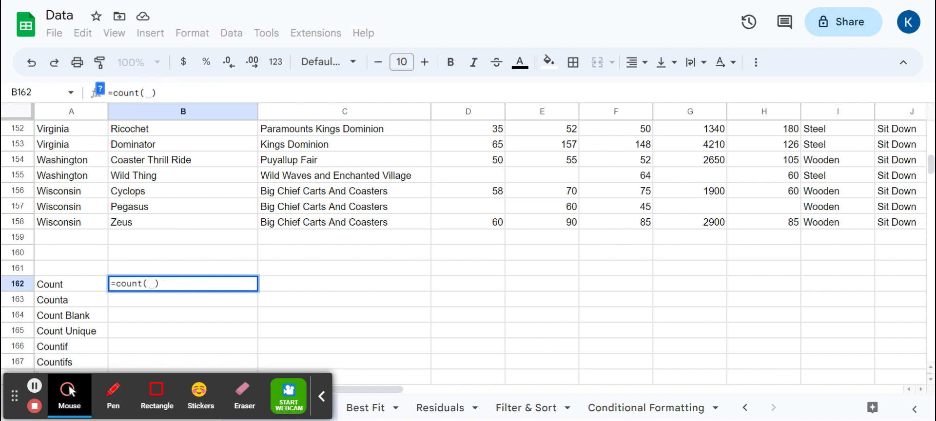
pyautogui.click(827, 222)
pyautogui.hotkey('ctrl', 'shift', 'Up')
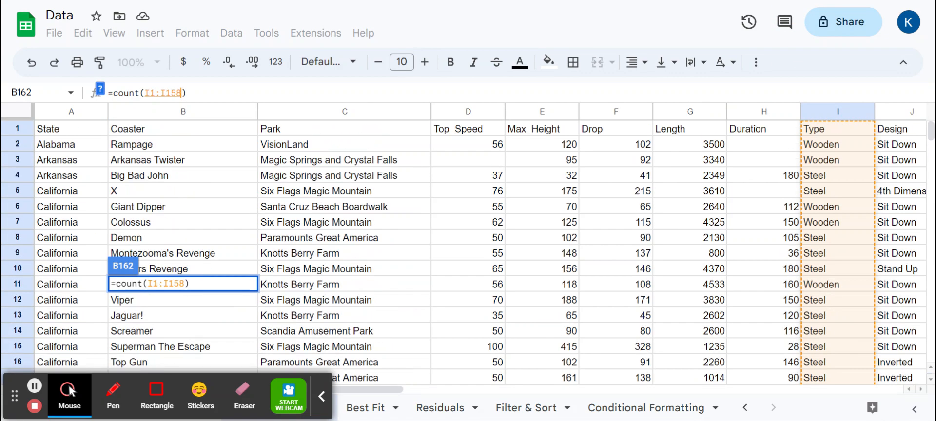
pyautogui.moveTo(813, 3); pyautogui.dragTo(837, 151)
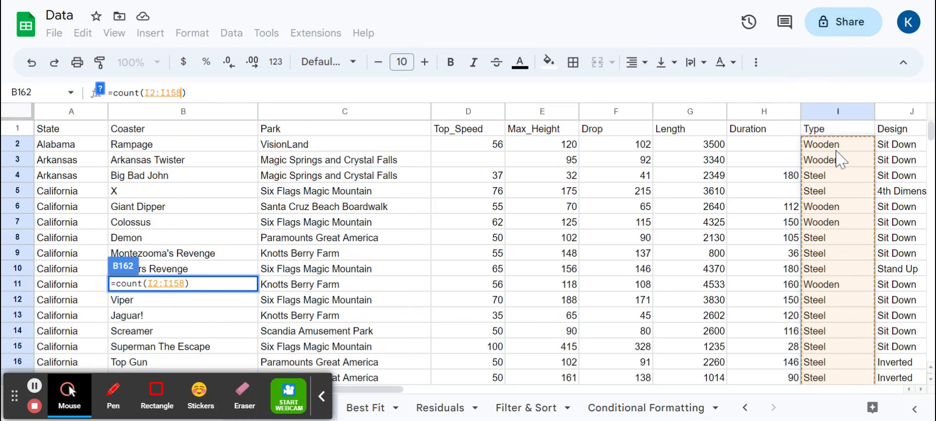
pyautogui.press('Return')
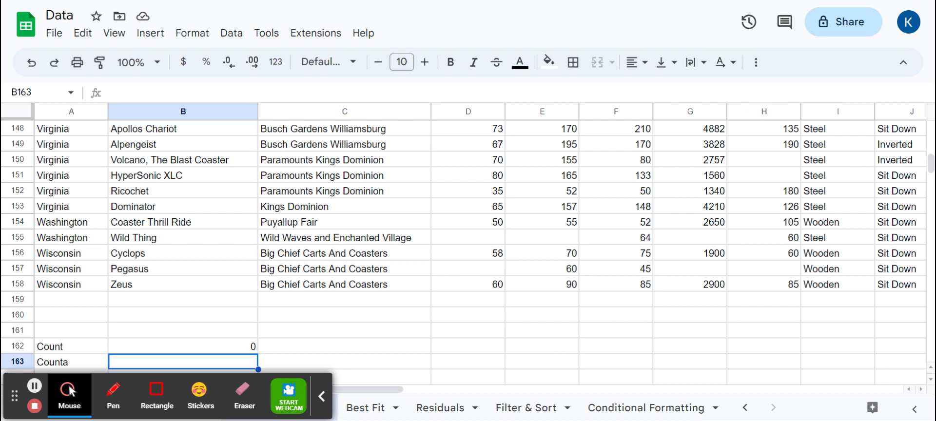
# Enter a COUNTA formula over the Type values I2:I158 in cell B163.
pyautogui.scroll(-3, 439, 317)
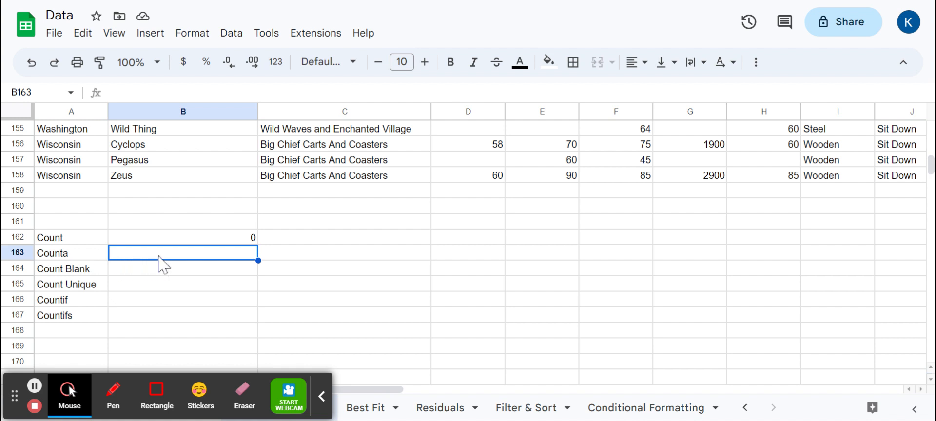
pyautogui.write('=cou')
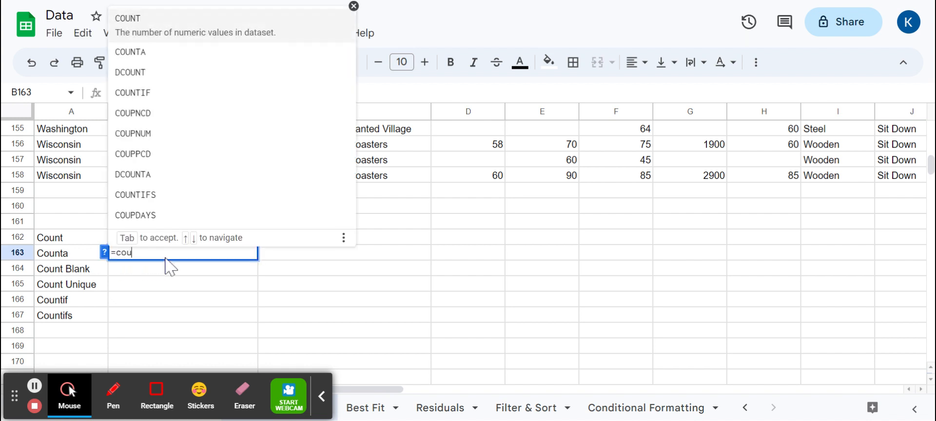
pyautogui.write('nta')
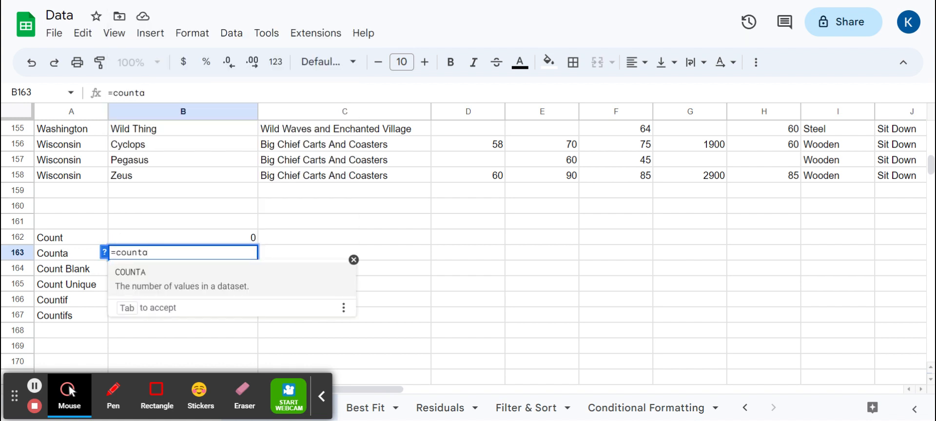
pyautogui.write('(')
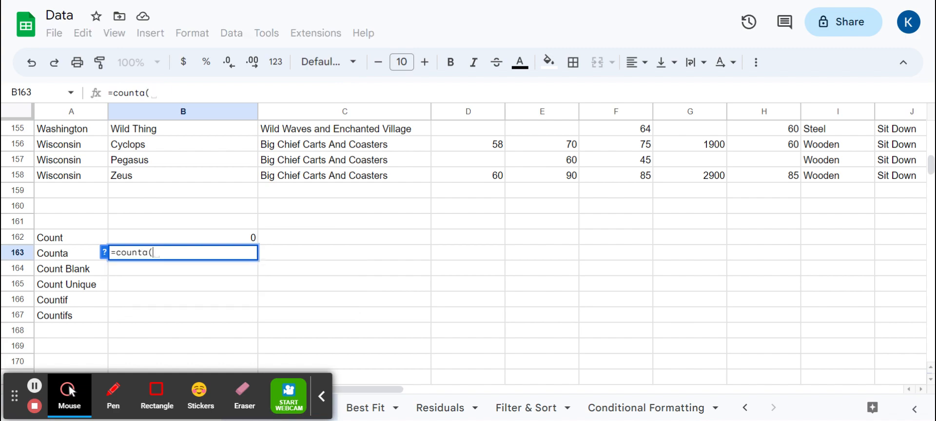
pyautogui.moveTo(831, 176); pyautogui.dragTo(842, 146)
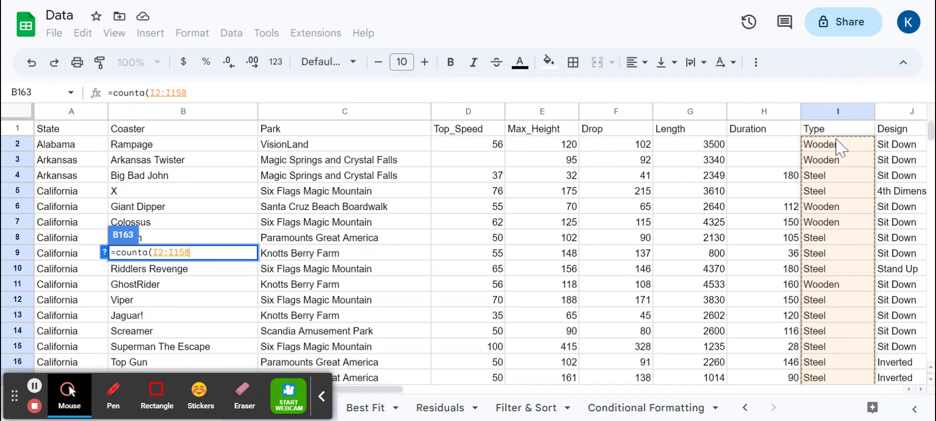
pyautogui.write(')')
pyautogui.press('Return')
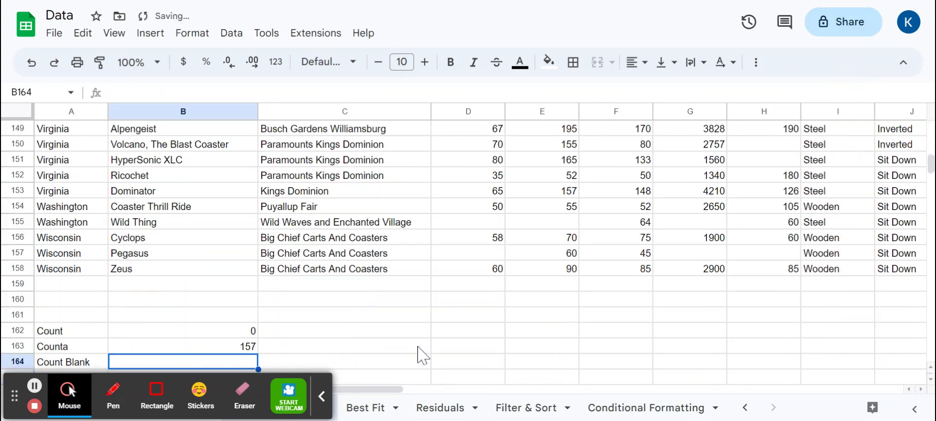
pyautogui.scroll(-1, 390, 359)
pyautogui.click(251, 300)
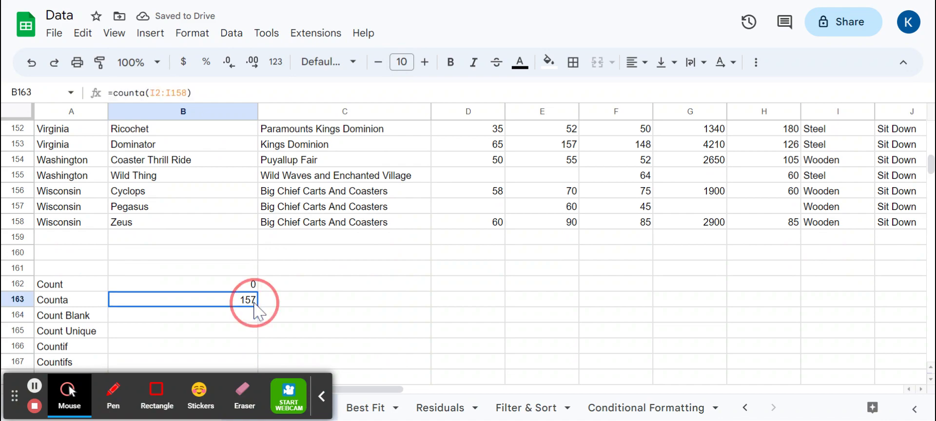
pyautogui.moveTo(150, 93); pyautogui.dragTo(189, 91)
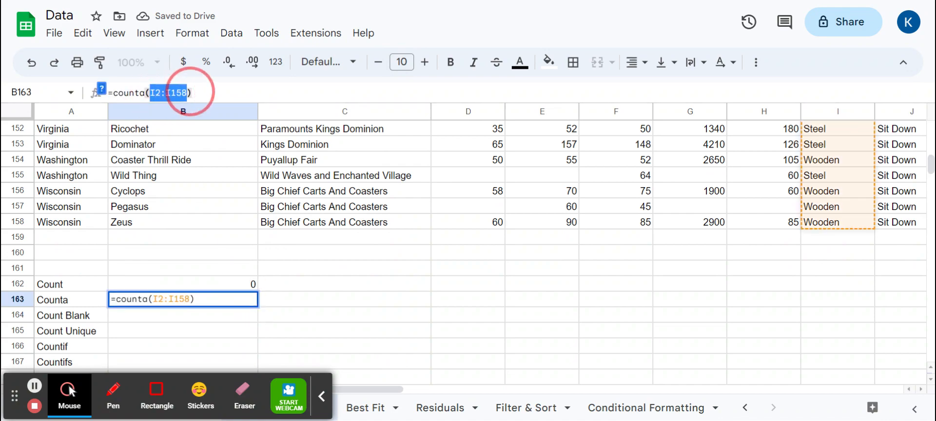
pyautogui.moveTo(486, 225); pyautogui.dragTo(488, 143)
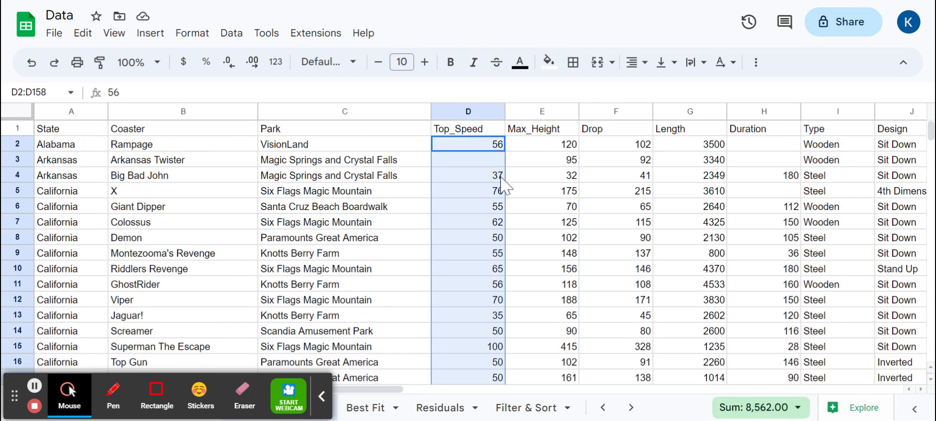
pyautogui.scroll(-20, 456, 188)
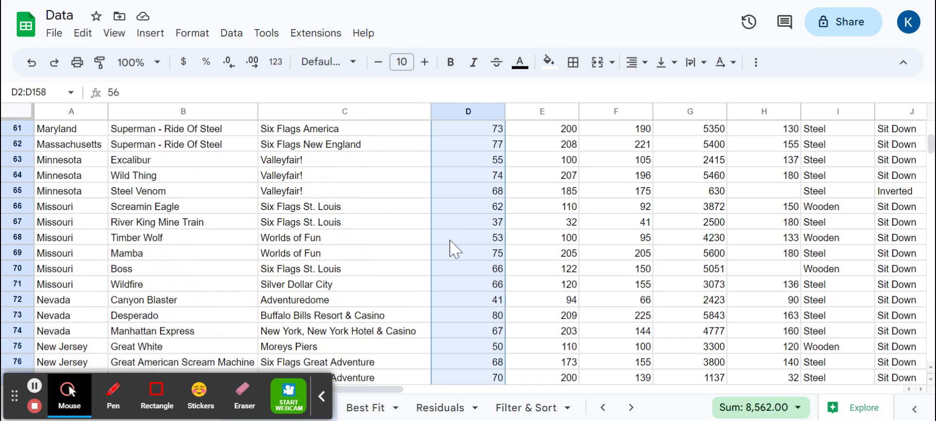
pyautogui.scroll(-9, 423, 254)
pyautogui.scroll(6, 341, 255)
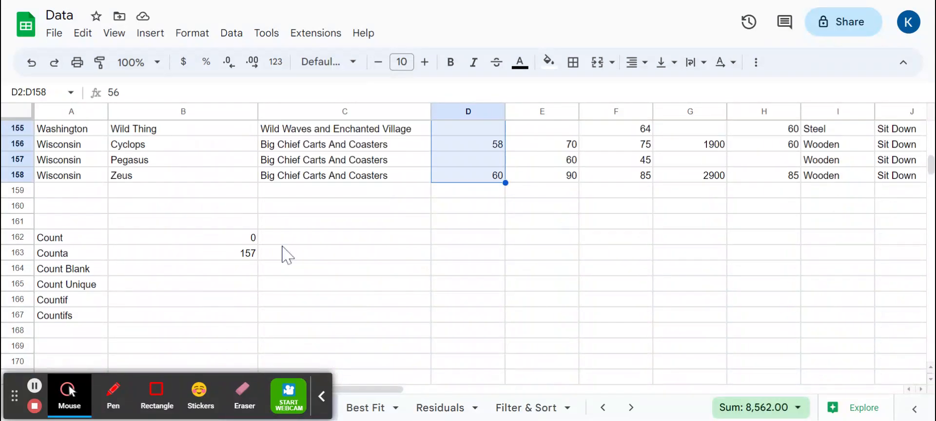
pyautogui.scroll(-2, 229, 266)
# Change the range of the COUNTA formula in B163 to the Top_Speed values D2:D158.
pyautogui.click(175, 254)
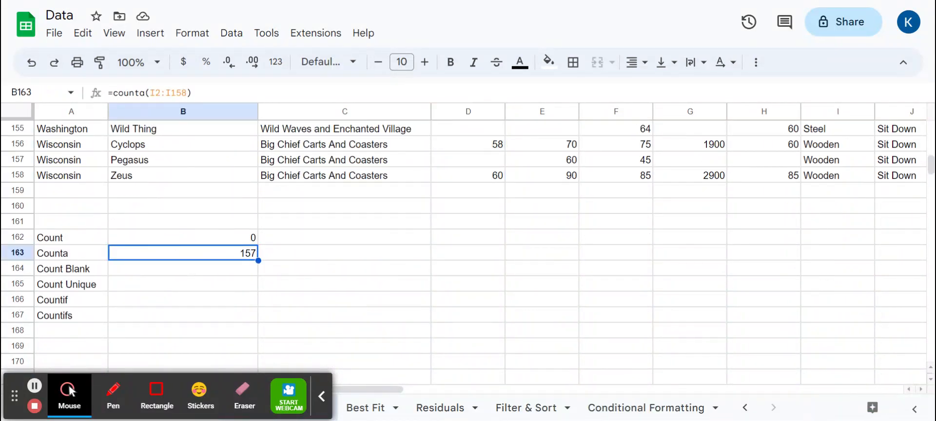
pyautogui.click(154, 93)
pyautogui.press('BackSpace')
pyautogui.write('D')
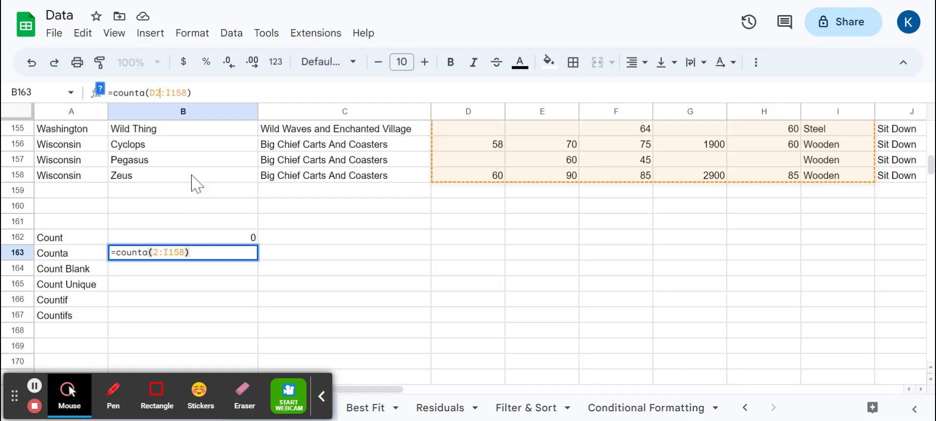
pyautogui.press('Right')
pyautogui.press('Right')
pyautogui.press('Right')
pyautogui.press('BackSpace')
pyautogui.write('D')
pyautogui.press('Return')
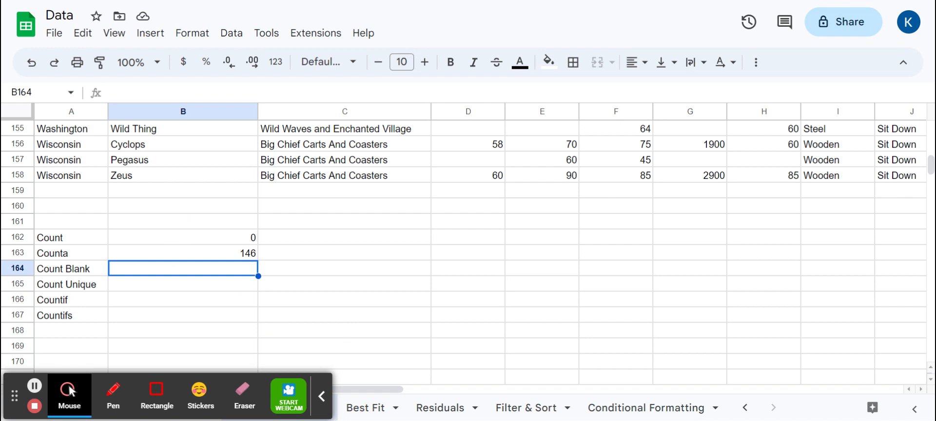
# Enter a COUNTBLANK formula over the Top_Speed values D2:D158 in cell B164.
pyautogui.write('=coun')
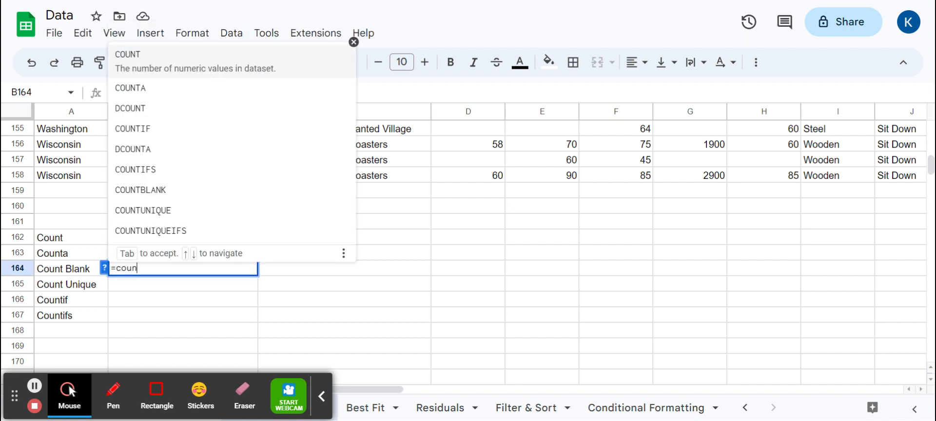
pyautogui.write('tbl')
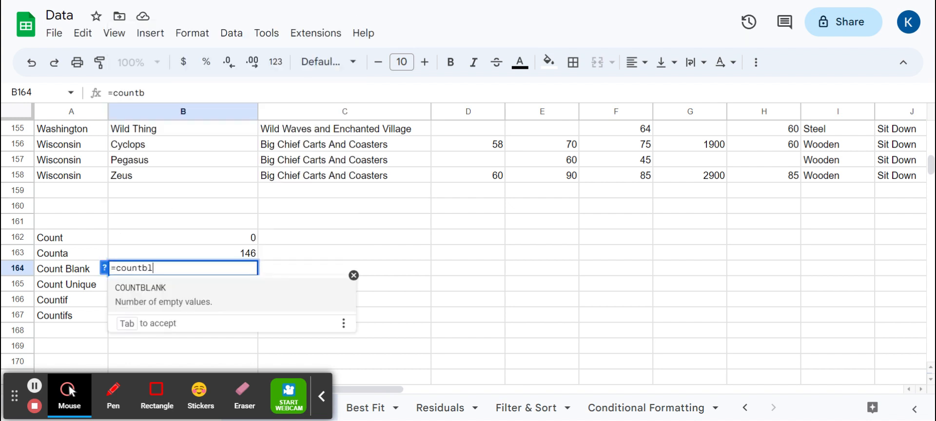
pyautogui.write('ank(')
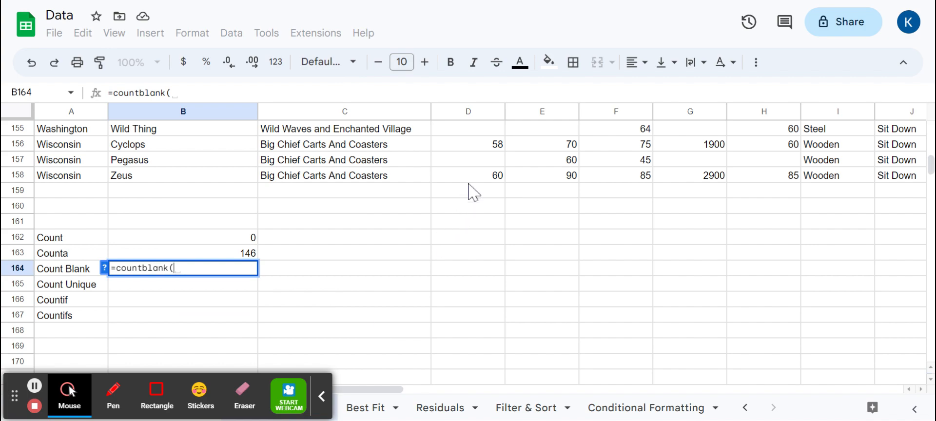
pyautogui.moveTo(469, 176); pyautogui.dragTo(465, 151)
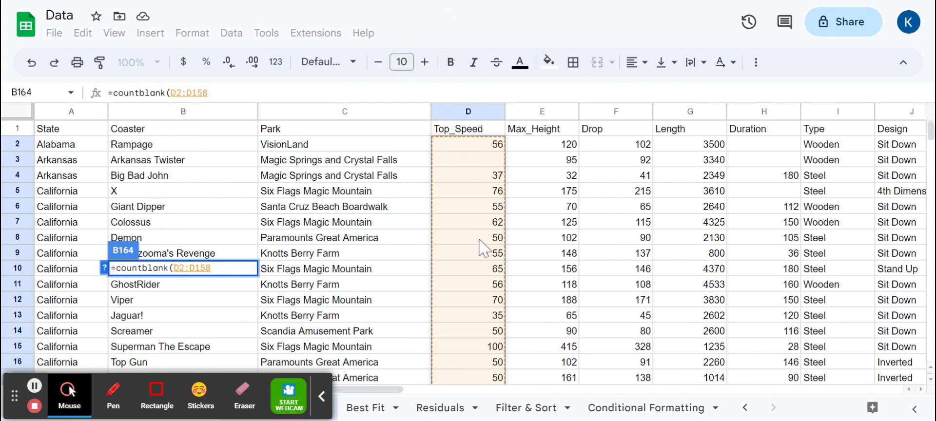
pyautogui.write(')')
pyautogui.press('Return')
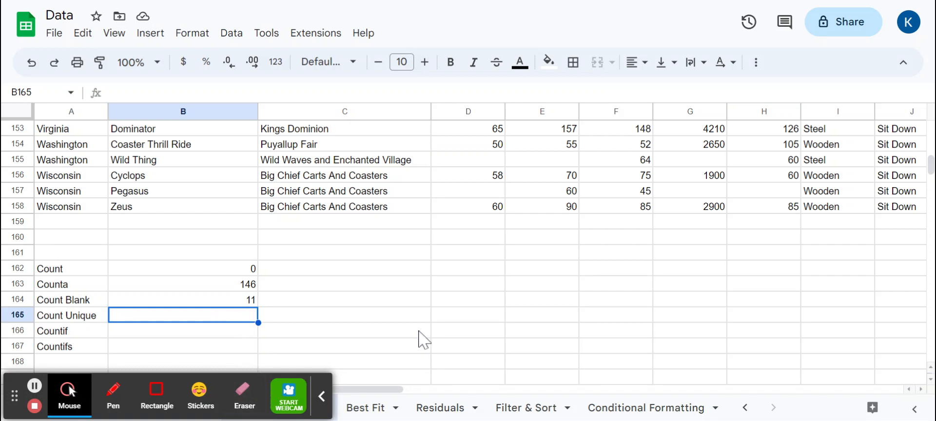
# Enter a COUNTUNIQUE formula over the State values A2:A158 in cell B165 and reselect that cell.
pyautogui.write('=')
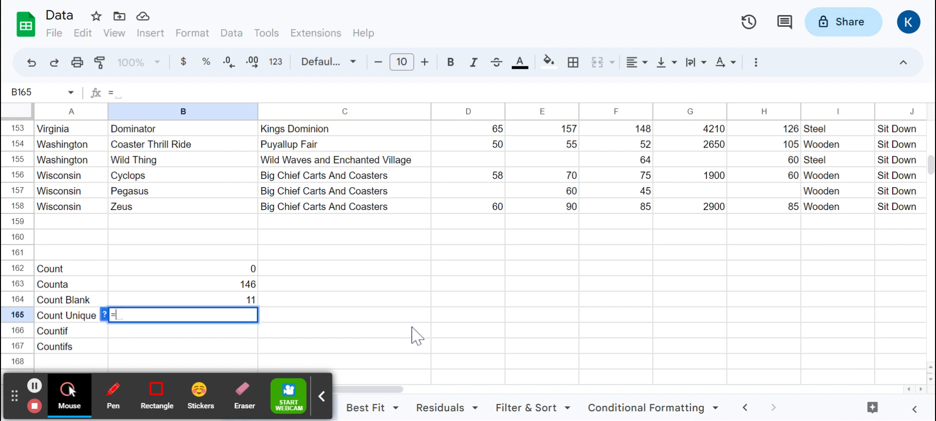
pyautogui.write('countun')
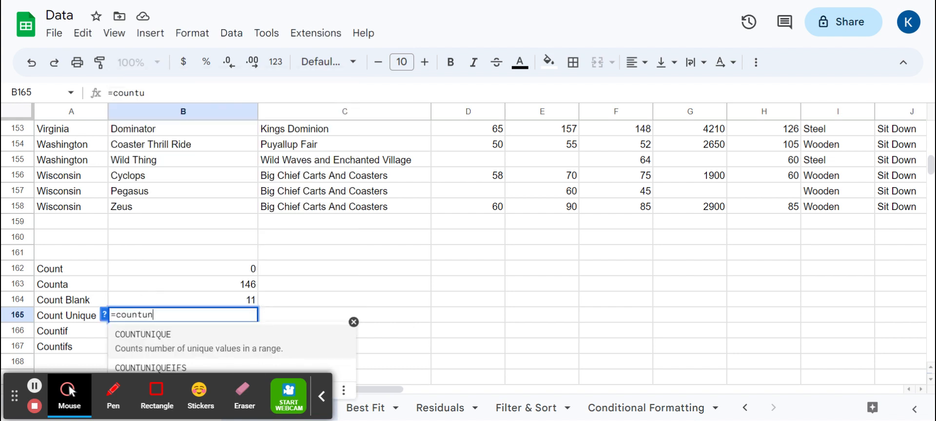
pyautogui.write('ique(')
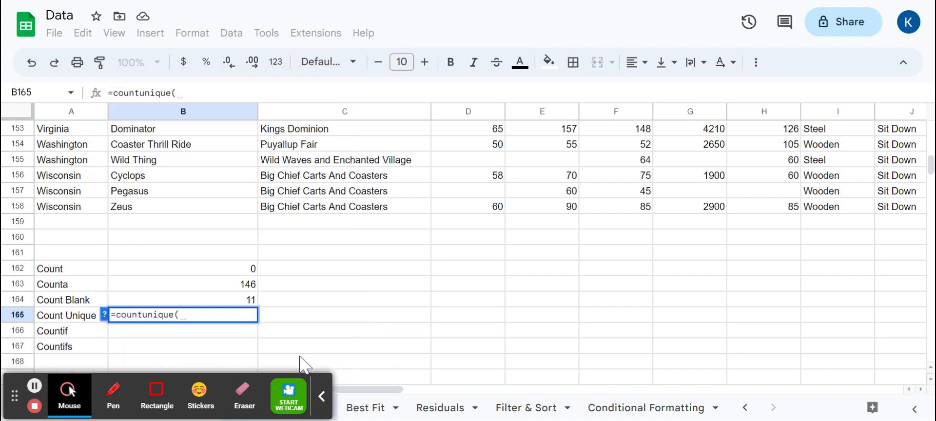
pyautogui.moveTo(88, 210); pyautogui.dragTo(65, 139)
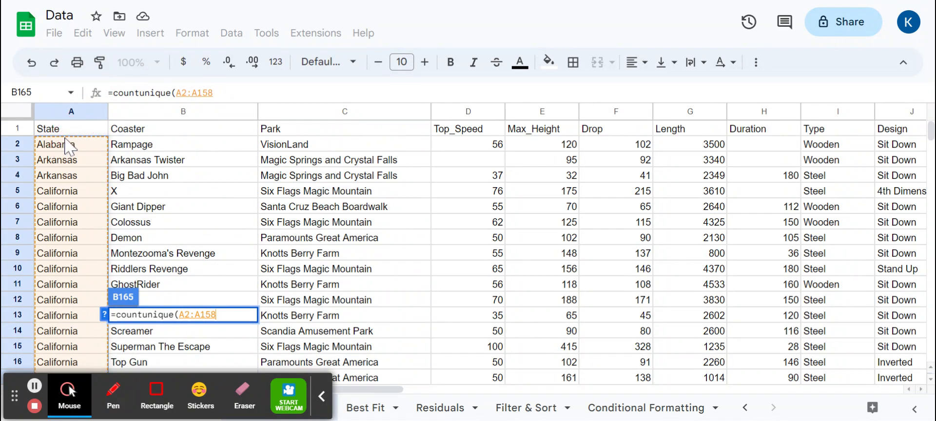
pyautogui.press('Return')
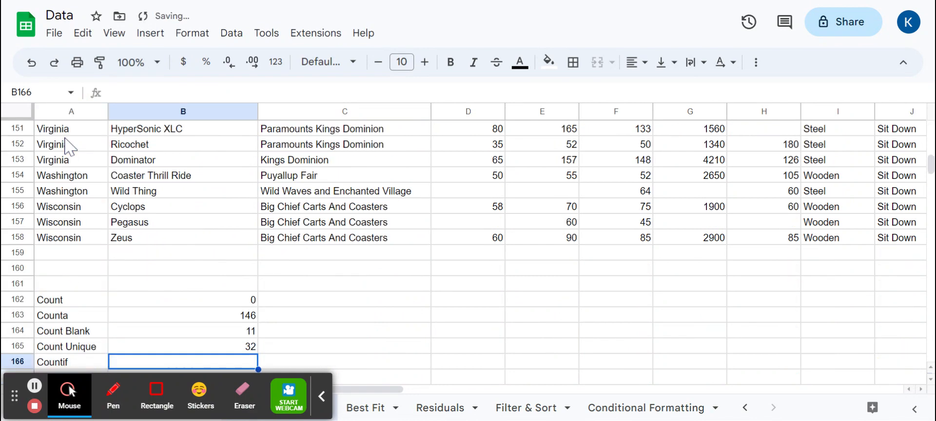
pyautogui.click(232, 346)
# Enter a COUNTIF formula in cell B166 that counts Top_Speed values in D2:D158 meeting the criterion ">50".
pyautogui.scroll(-1, 336, 344)
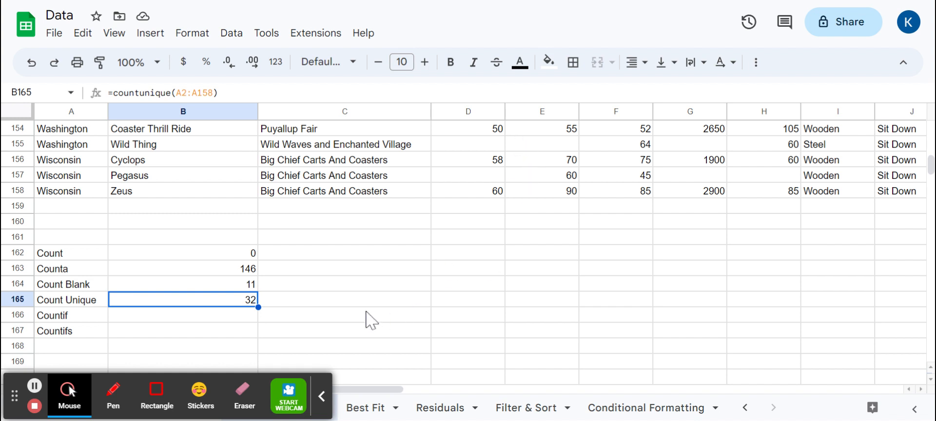
pyautogui.scroll(-1, 368, 320)
pyautogui.click(206, 273)
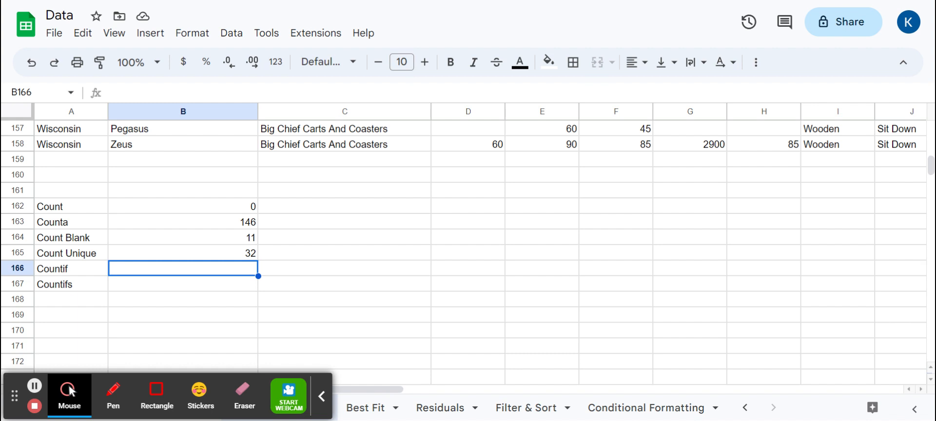
pyautogui.write('=c')
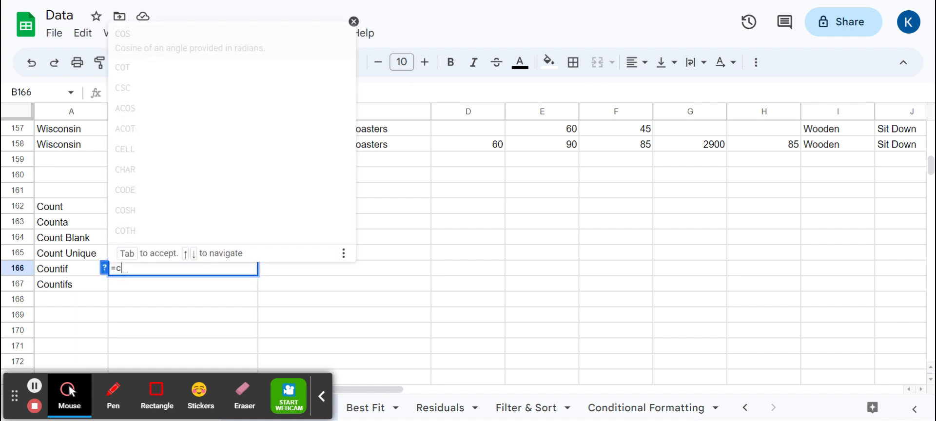
pyautogui.write('ountis(')
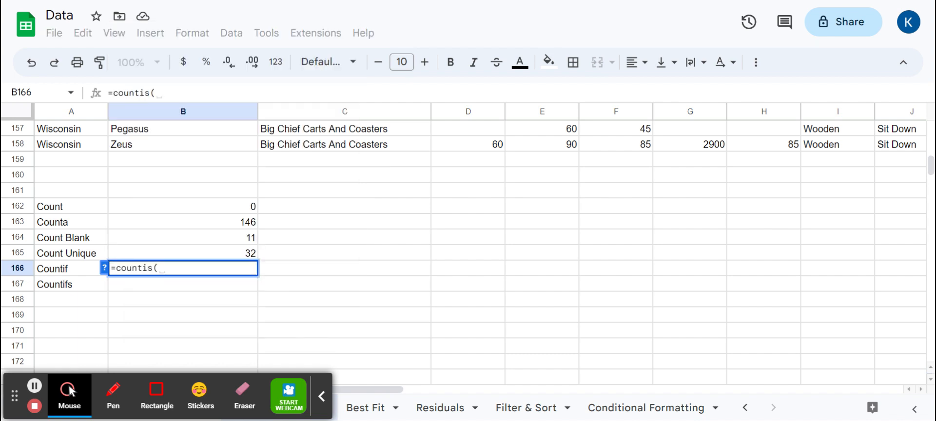
pyautogui.press('BackSpace')
pyautogui.press('BackSpace')
pyautogui.write('f')
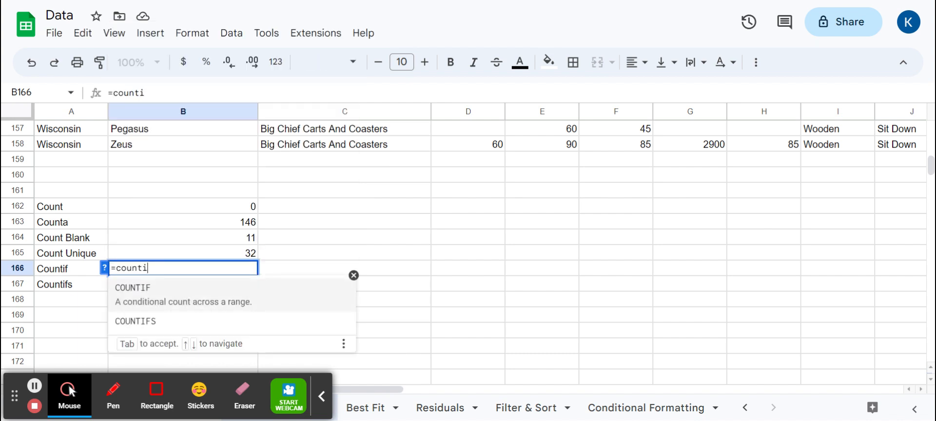
pyautogui.write('(')
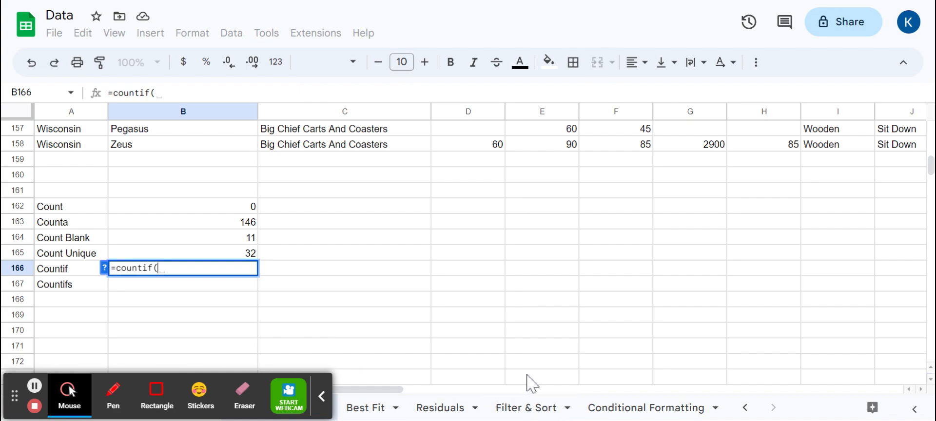
pyautogui.scroll(1, 529, 403)
pyautogui.moveTo(473, 197); pyautogui.dragTo(466, 144)
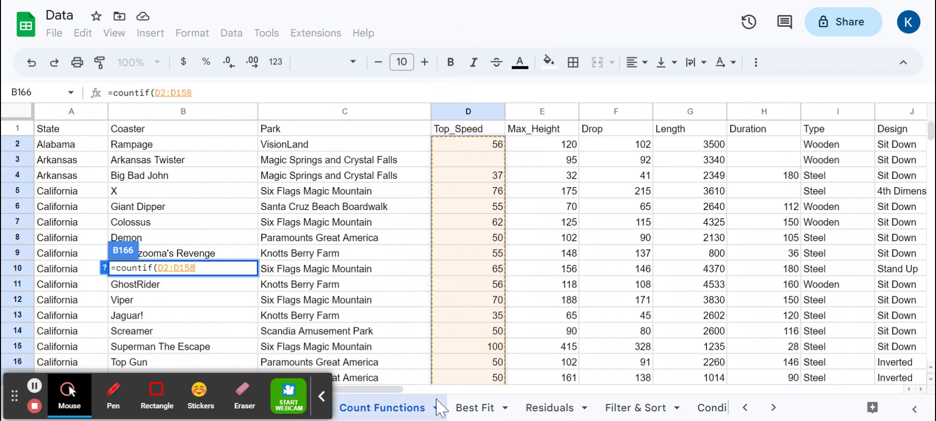
pyautogui.write(',')
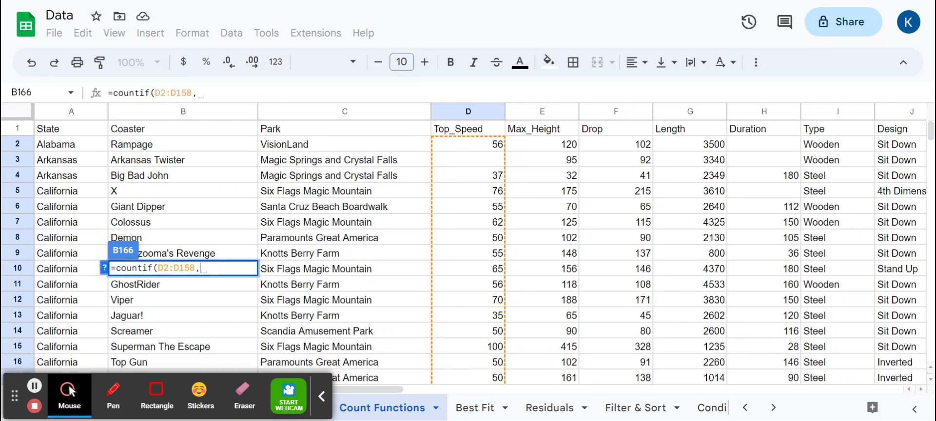
pyautogui.write('"')
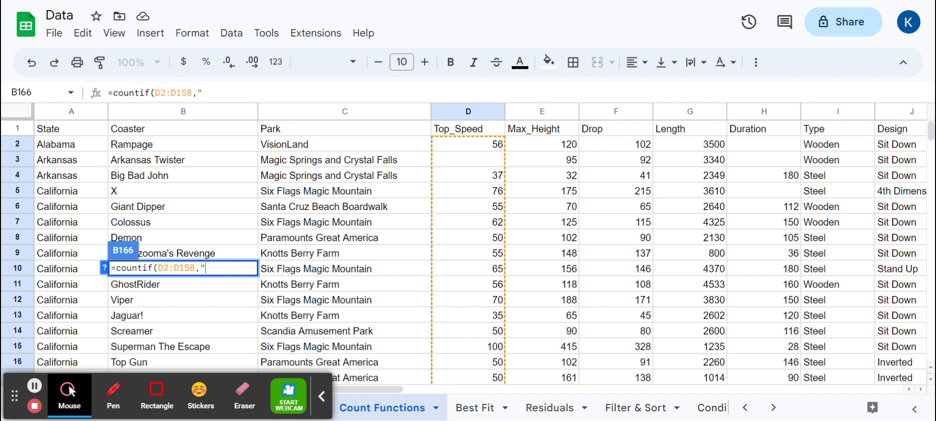
pyautogui.write('>50")')
pyautogui.press('Return')
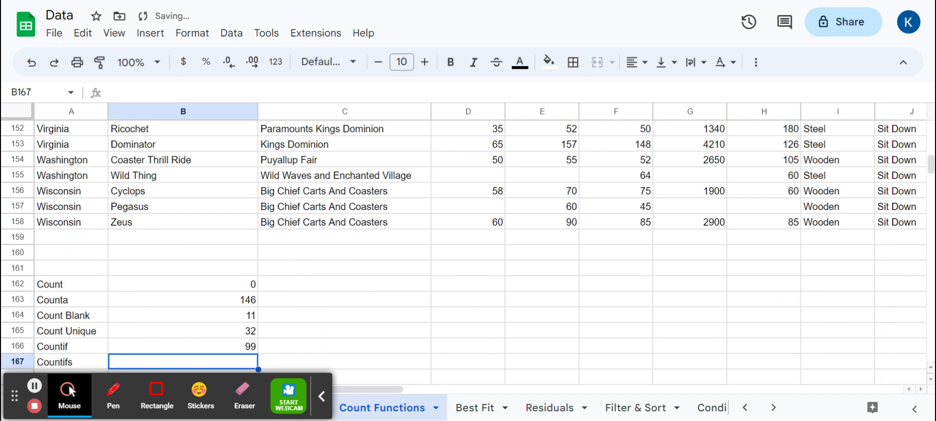
# Change the criterion of the COUNTIF formula in B166 to ">60".
pyautogui.click(253, 350)
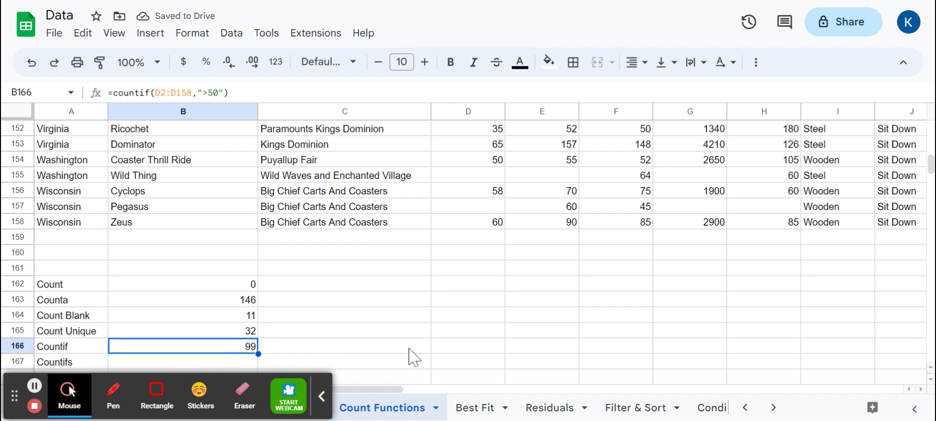
pyautogui.click(213, 93)
pyautogui.press('BackSpace')
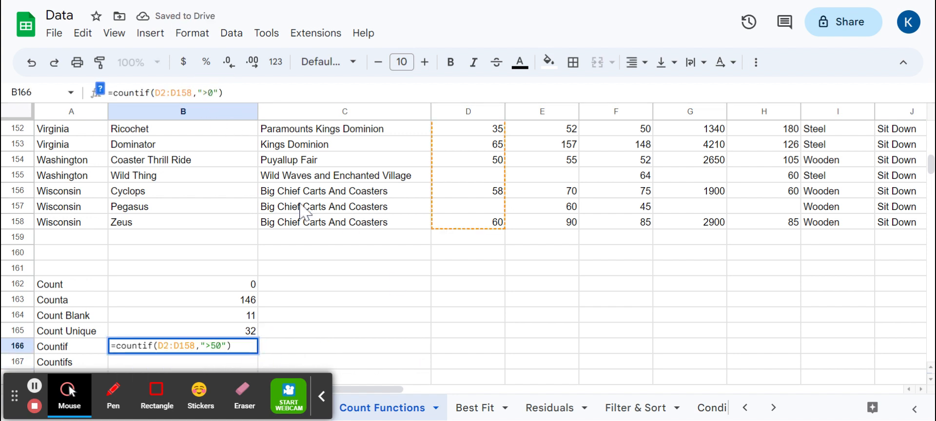
pyautogui.press('Return')
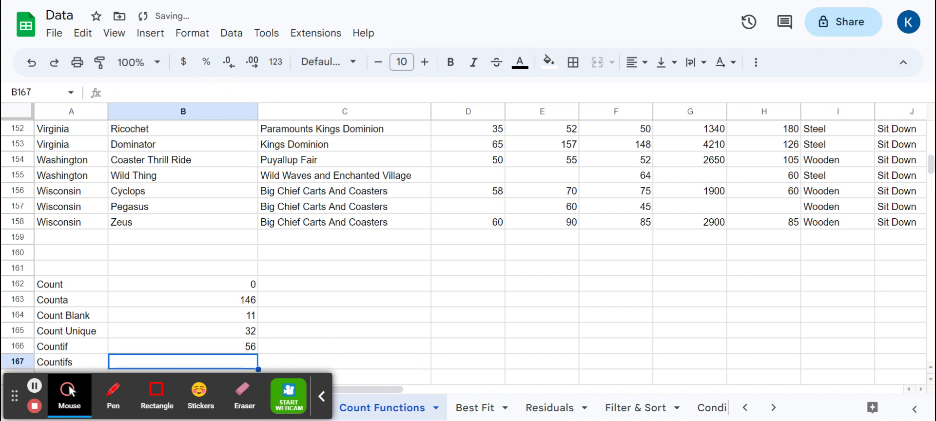
# Change the criterion of the COUNTIF formula in B166 to ">=60".
pyautogui.press('Up')
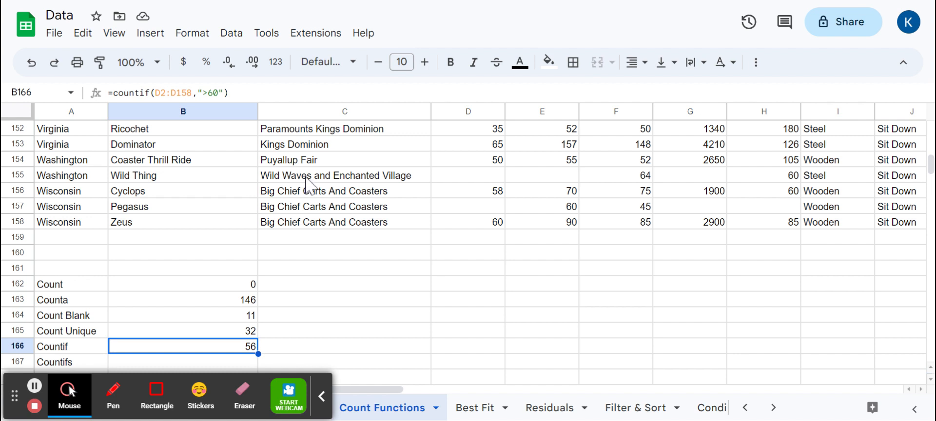
pyautogui.click(208, 93)
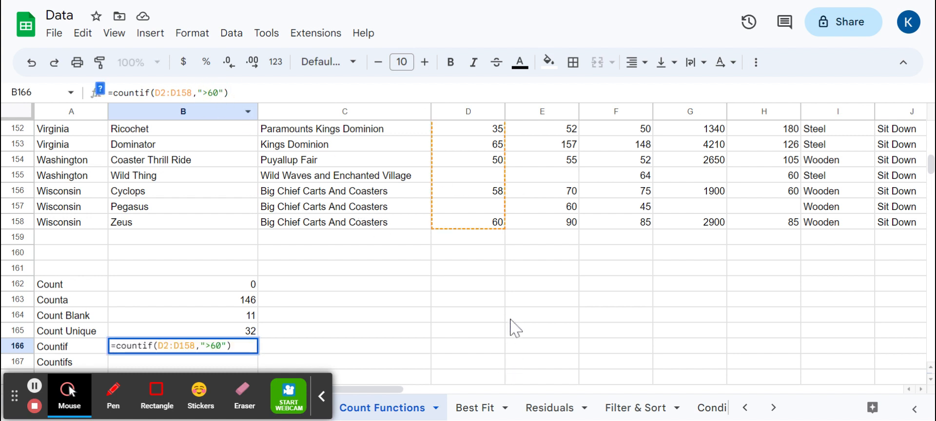
pyautogui.write('=')
pyautogui.press('Return')
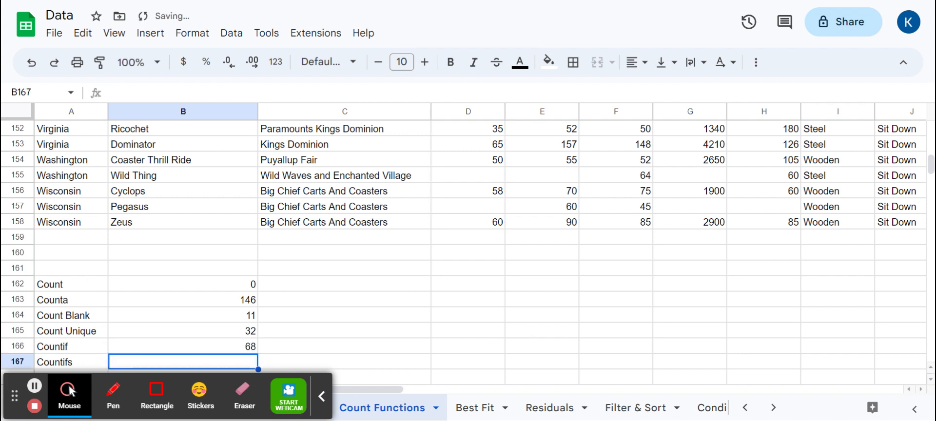
# Replace the formula in B166 with a COUNTIF over the Type values I2:I158 using the criterion "Wooden".
pyautogui.press('Up')
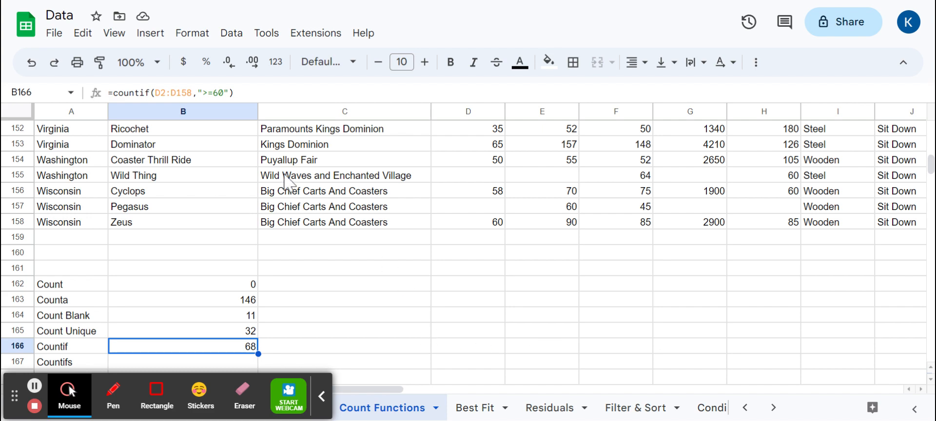
pyautogui.press('Delete')
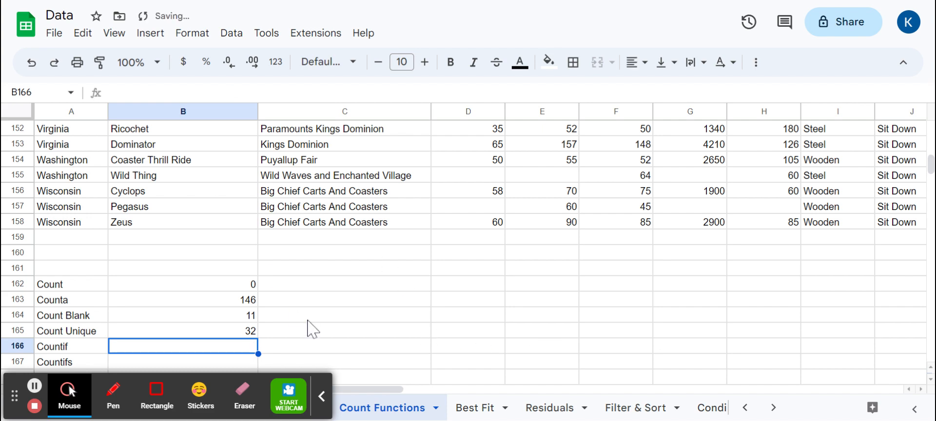
pyautogui.write('=countif(')
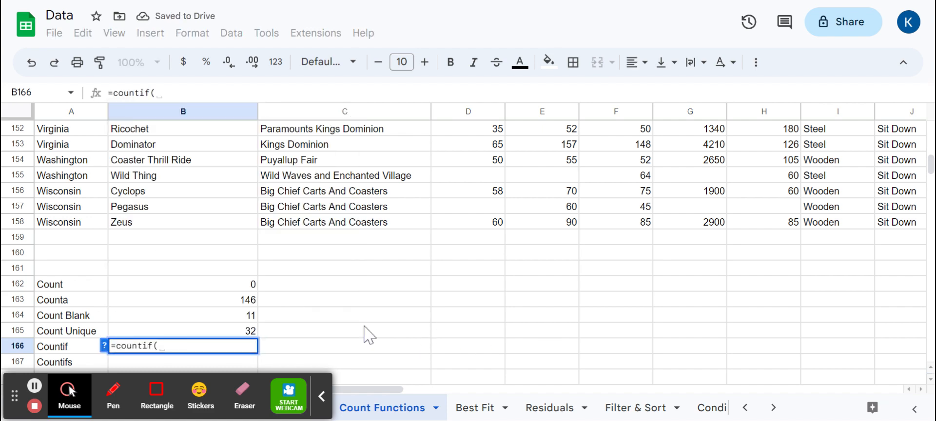
pyautogui.moveTo(846, 224); pyautogui.dragTo(836, 139)
pyautogui.write(',"')
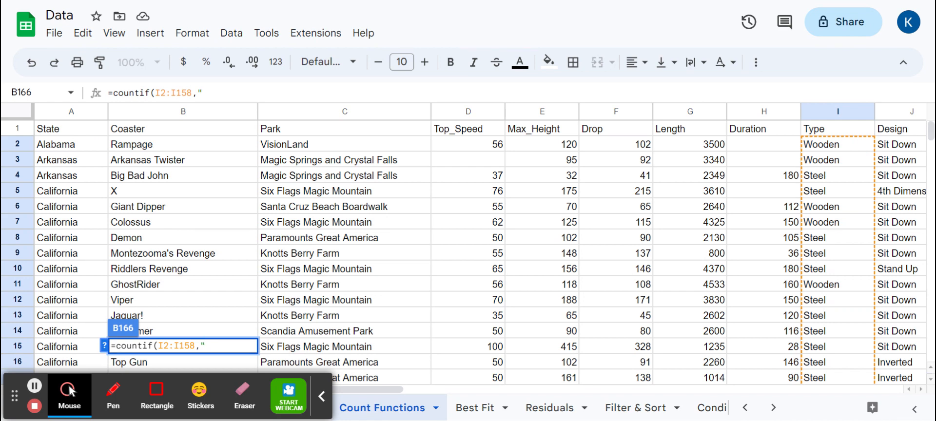
pyautogui.write('Wooden')
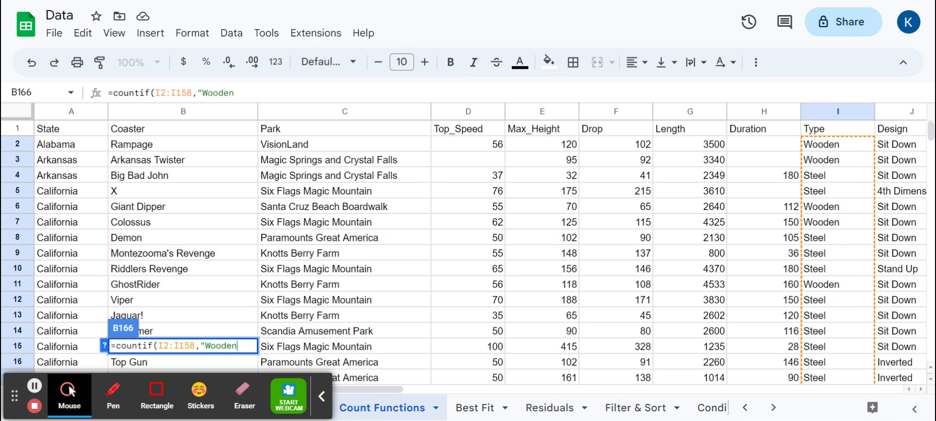
pyautogui.write('")')
pyautogui.press('Return')
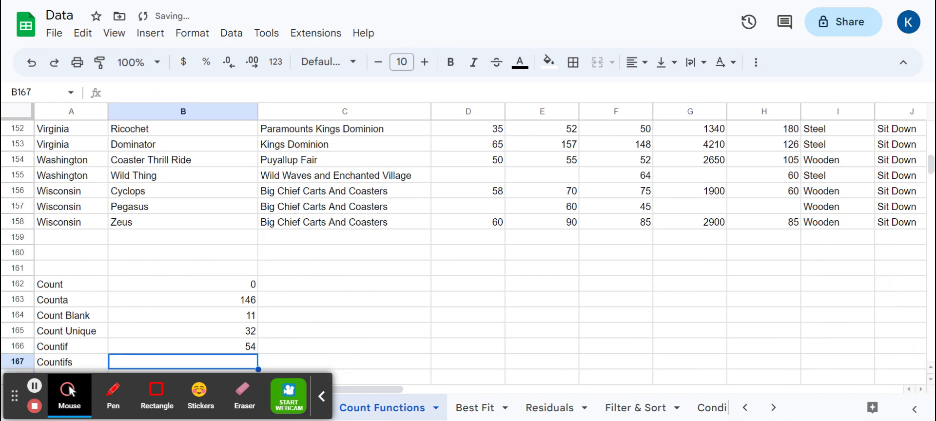
# Replace the formula in B166 with a COUNTIF that counts Top_Speed values in D2:D158 equal to 60.
pyautogui.click(243, 345)
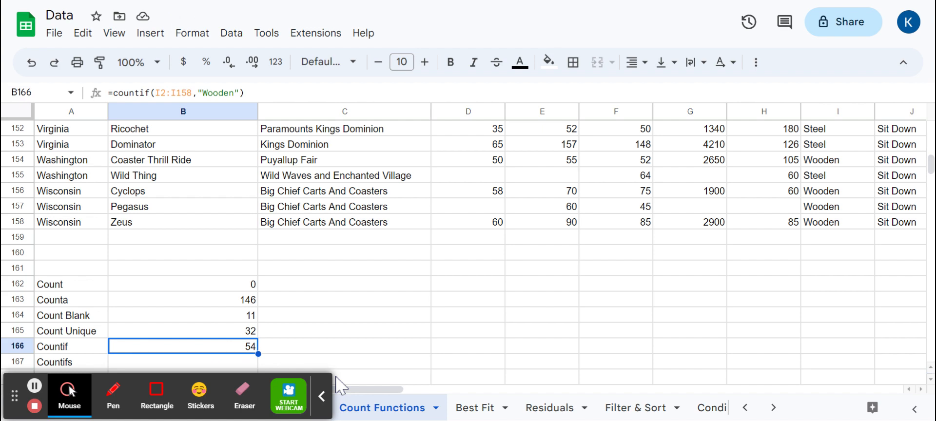
pyautogui.press('Delete')
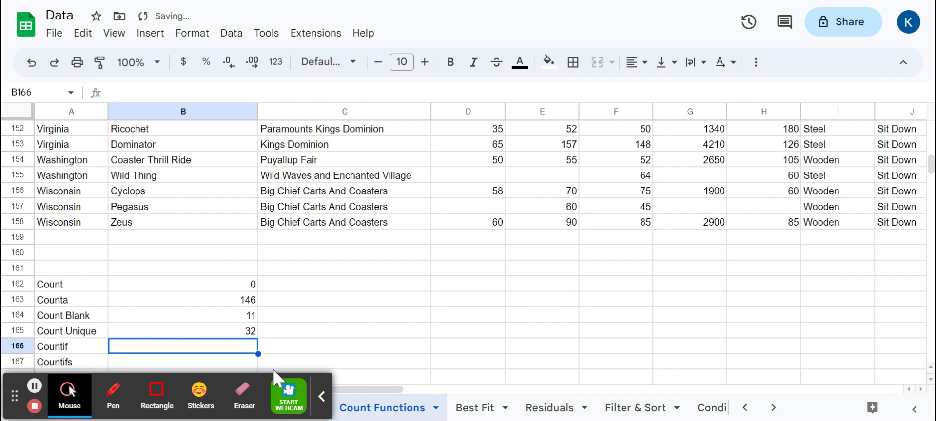
pyautogui.write('=countif(')
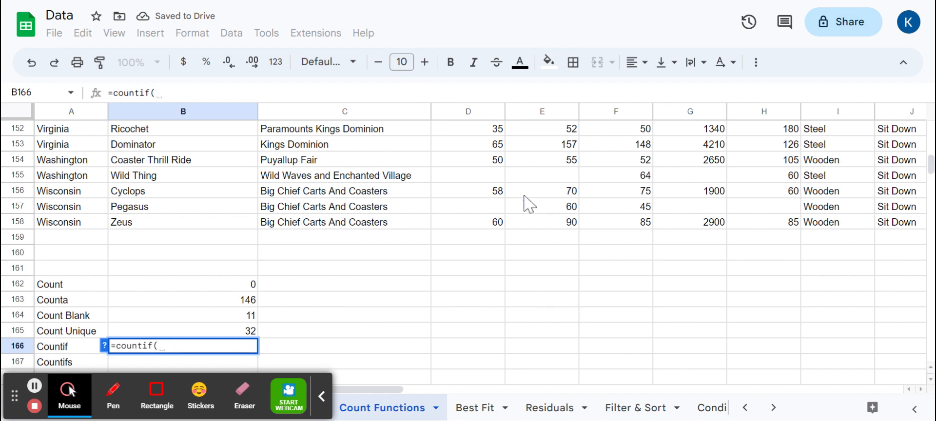
pyautogui.moveTo(480, 222); pyautogui.dragTo(469, 152)
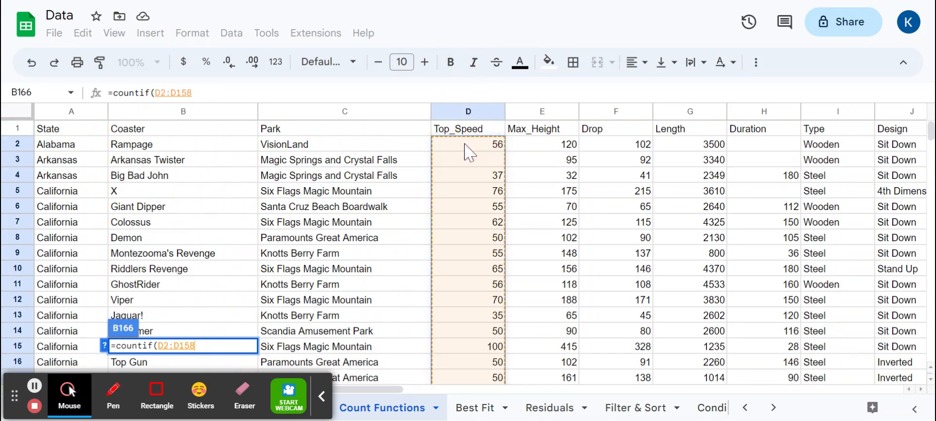
pyautogui.write(',')
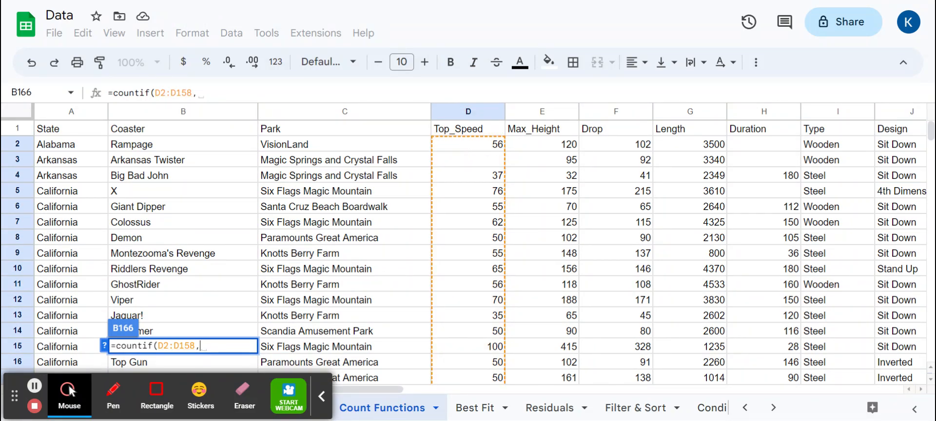
pyautogui.write('60)')
pyautogui.press('Return')
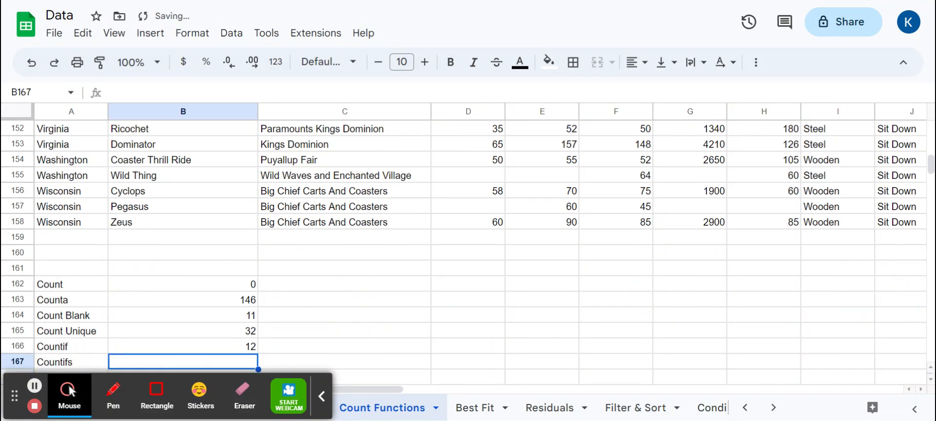
pyautogui.press('Up')
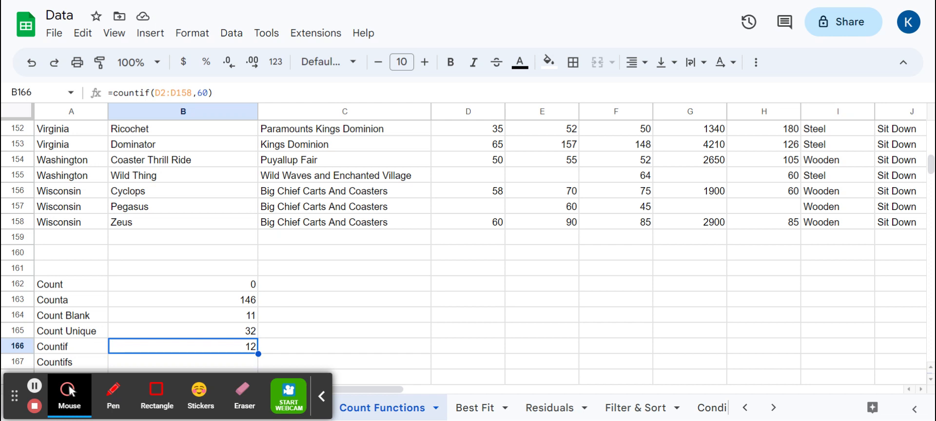
# Begin a COUNTIFS formula in B167 with the Top_Speed range D2:D158 and the criterion ">=50".
pyautogui.press('Down')
pyautogui.scroll(-1, 483, 322)
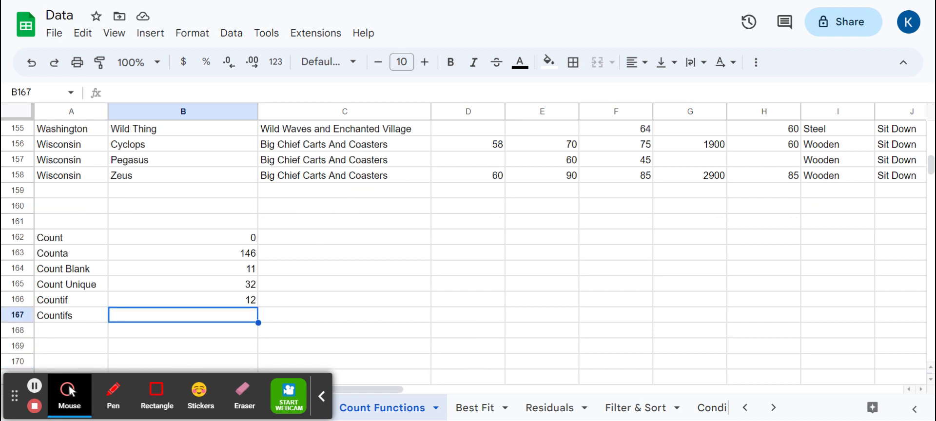
pyautogui.write('=countis(')
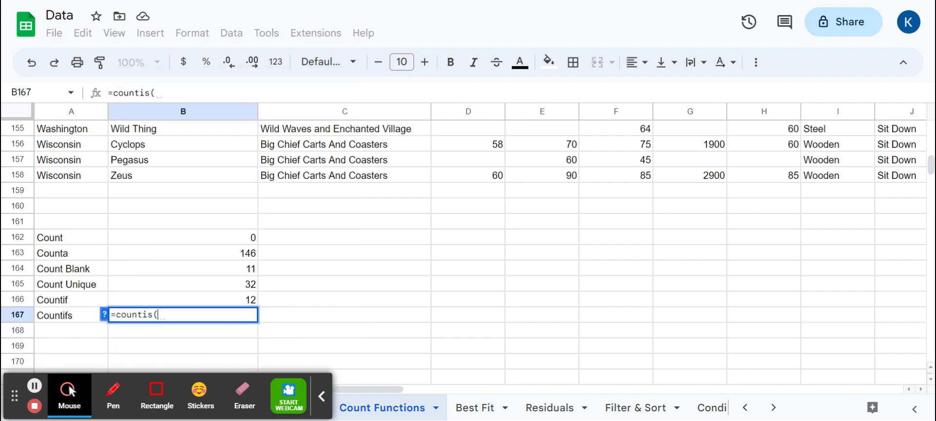
pyautogui.press('BackSpace')
pyautogui.write('fs(')
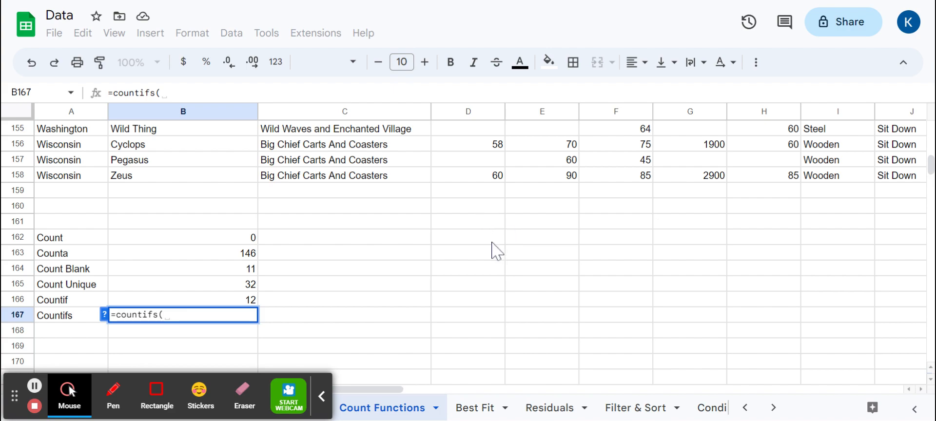
pyautogui.scroll(20, 499, 258)
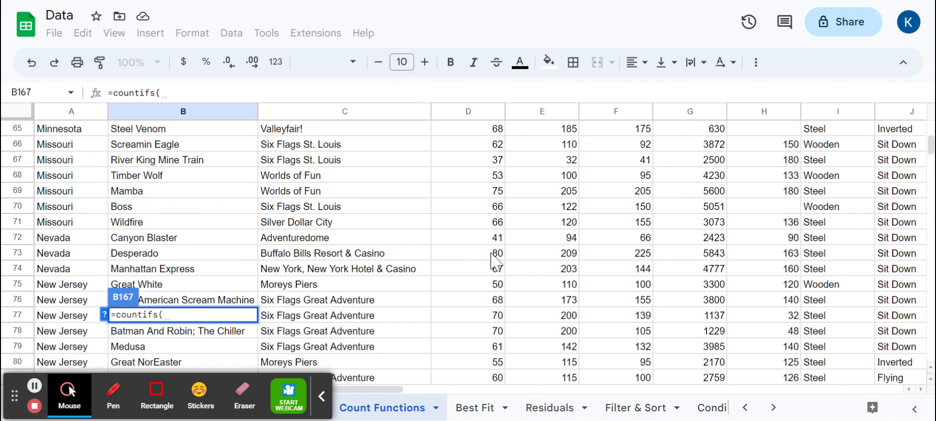
pyautogui.scroll(4, 498, 266)
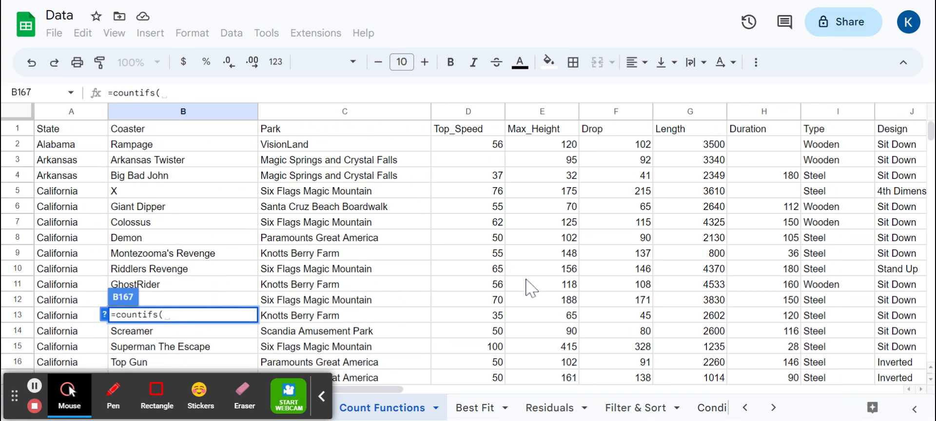
pyautogui.moveTo(476, 146)
pyautogui.mouseDown()
pyautogui.moveTo(449, 351)
pyautogui.moveTo(468, 386)
pyautogui.moveTo(439, 412)
pyautogui.moveTo(456, 397)
pyautogui.moveTo(446, 199)
pyautogui.moveTo(490, 227)
pyautogui.mouseUp()
pyautogui.write(',')
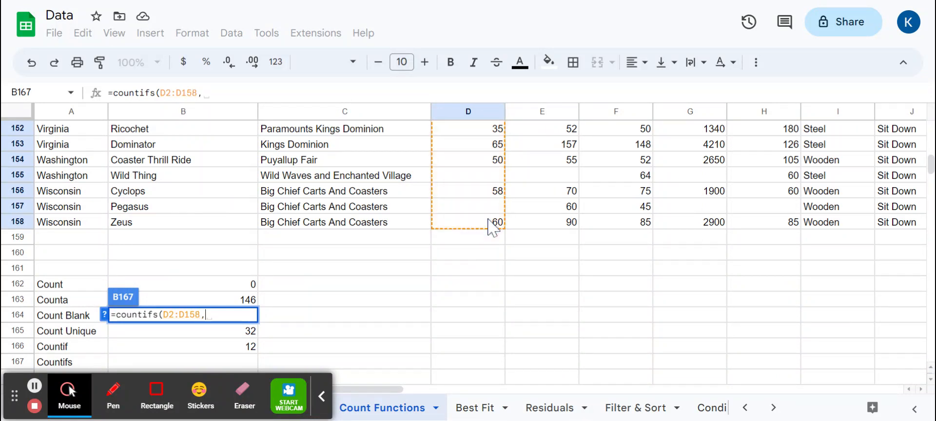
pyautogui.write('">')
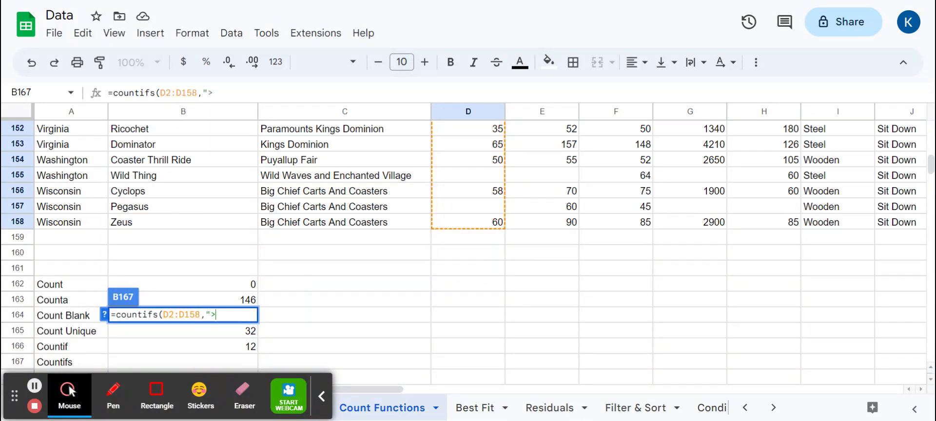
pyautogui.write('=50",')
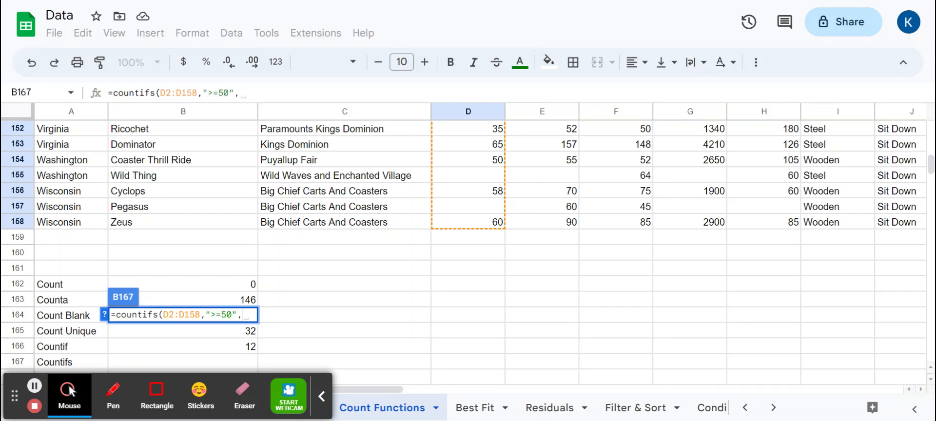
# Complete the COUNTIFS formula in B167 with the Max_Height range E2:E158 and the criterion "<=100".
pyautogui.moveTo(568, 222); pyautogui.dragTo(540, 139)
pyautogui.write(',">=')
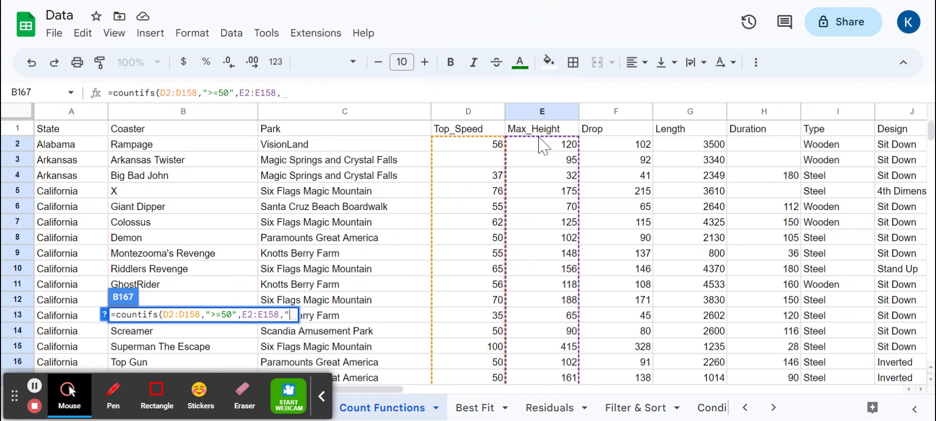
pyautogui.press('BackSpace')
pyautogui.write('<=100')
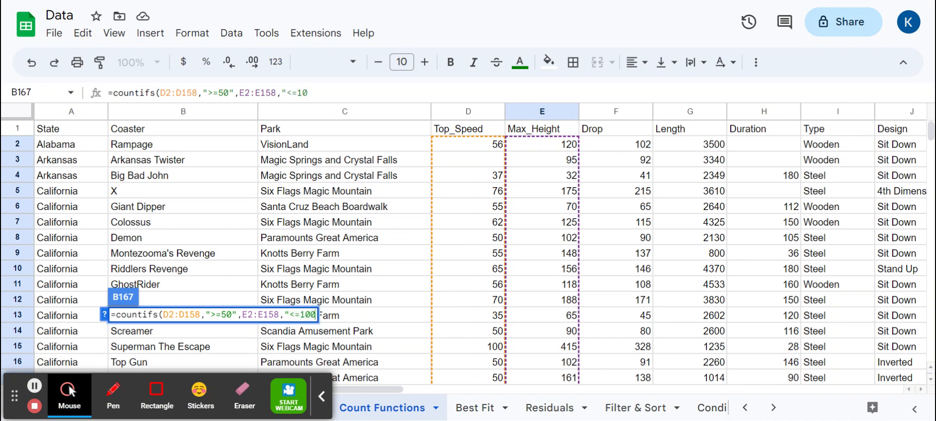
pyautogui.write('")')
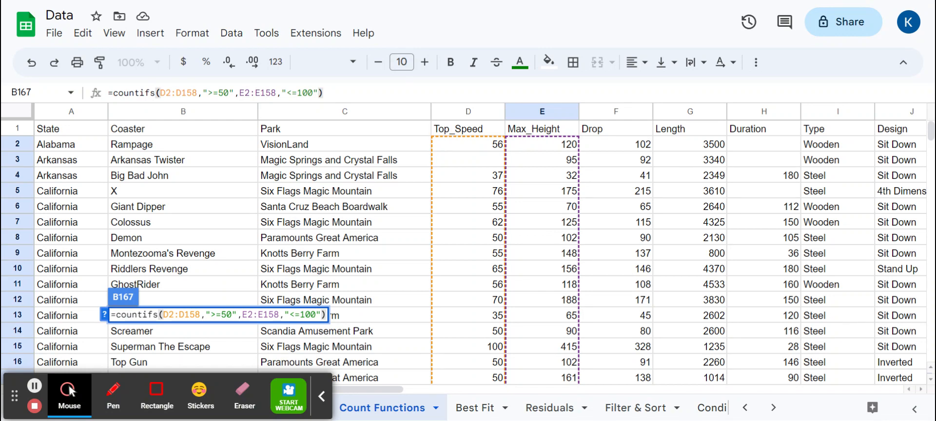
pyautogui.press('Return')
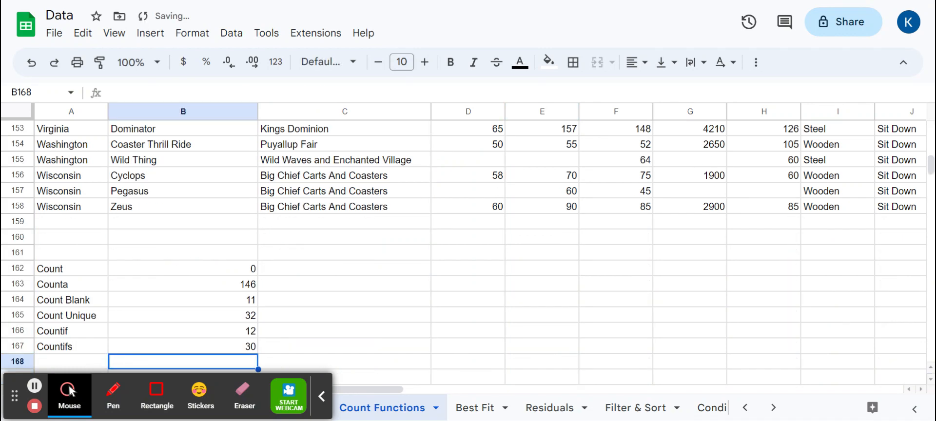
pyautogui.press('Up')
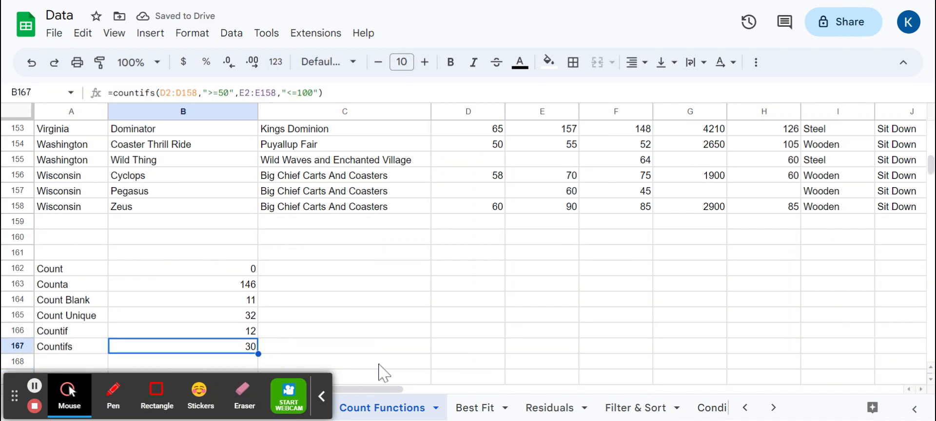